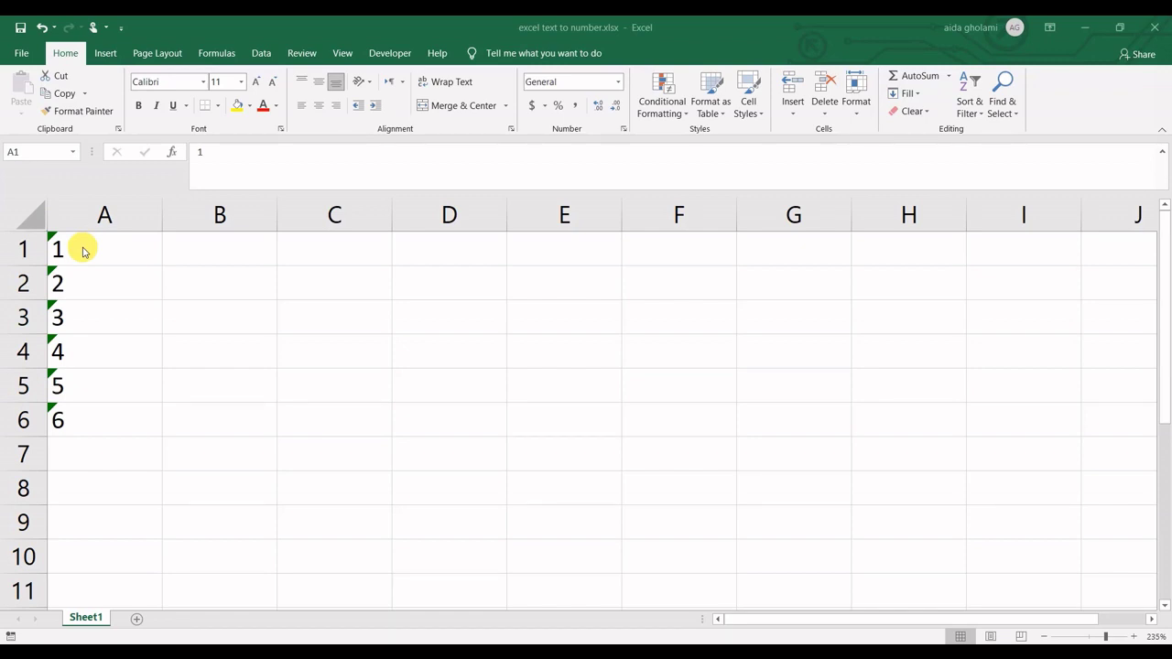
Compare A1's text-stored number against a test value of 1 entered in B1
{"action": "left_click", "coordinate": [83, 251]}
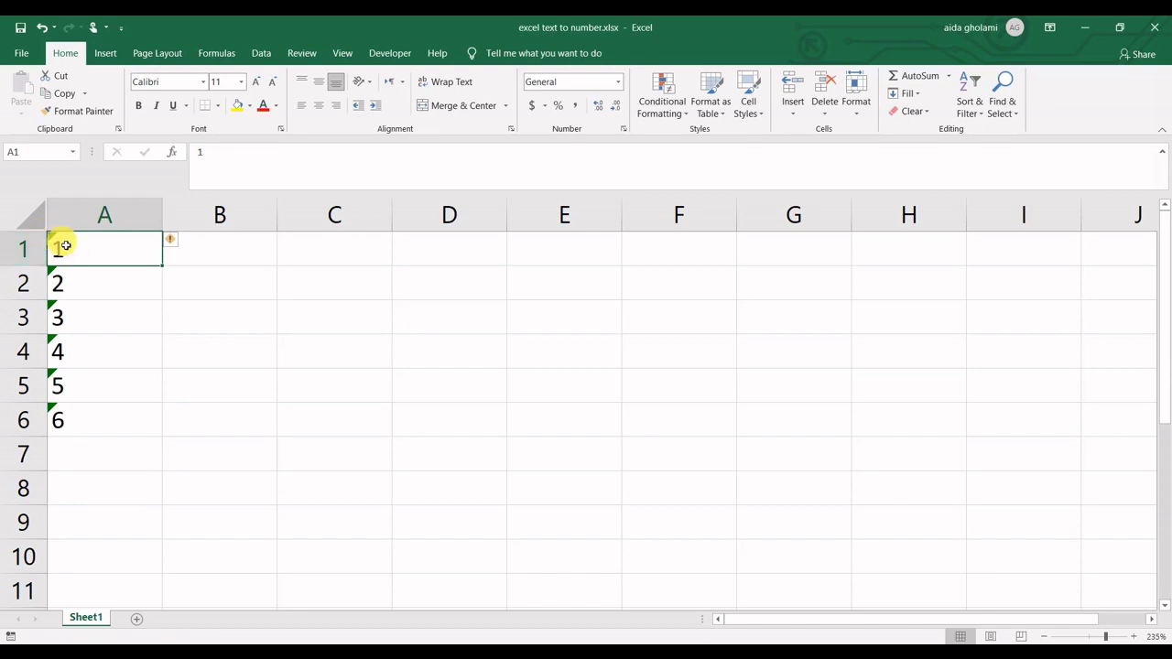
{"action": "left_click", "coordinate": [191, 252]}
{"action": "type", "text": "1"}
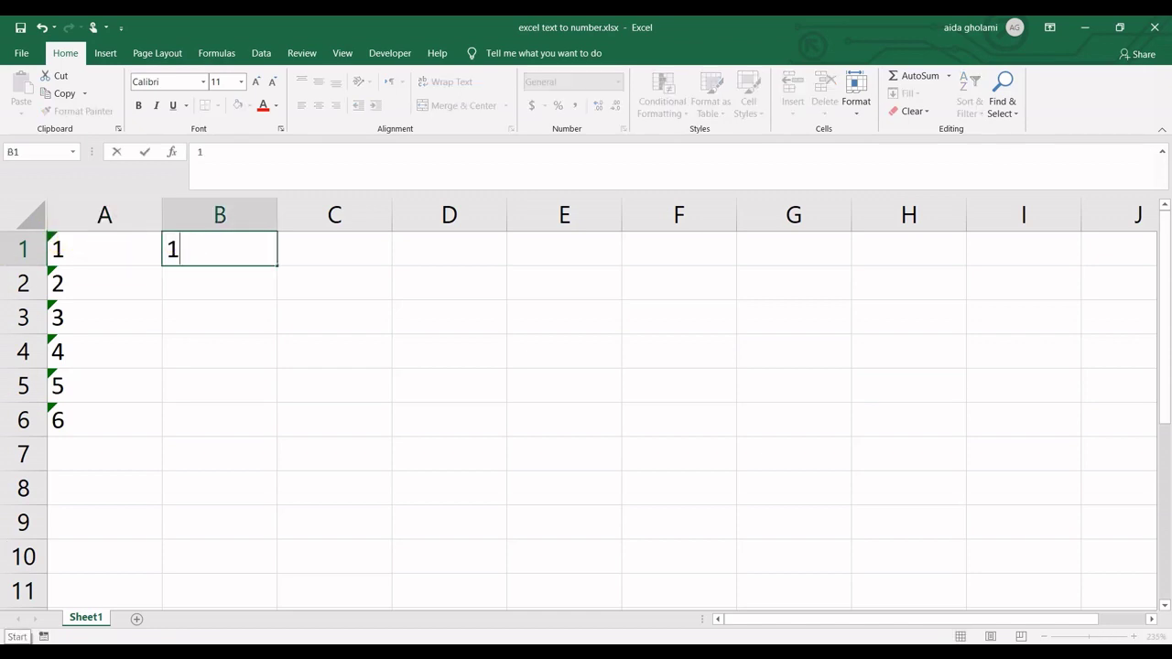
{"action": "left_click", "coordinate": [371, 452]}
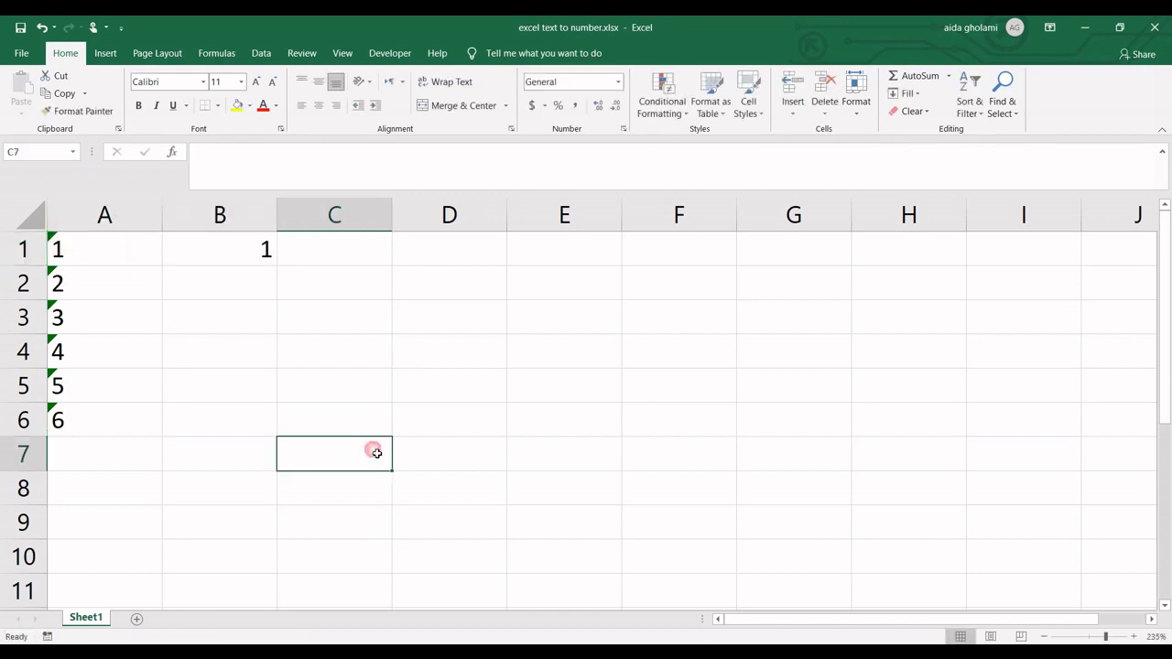
{"action": "left_click", "coordinate": [255, 250]}
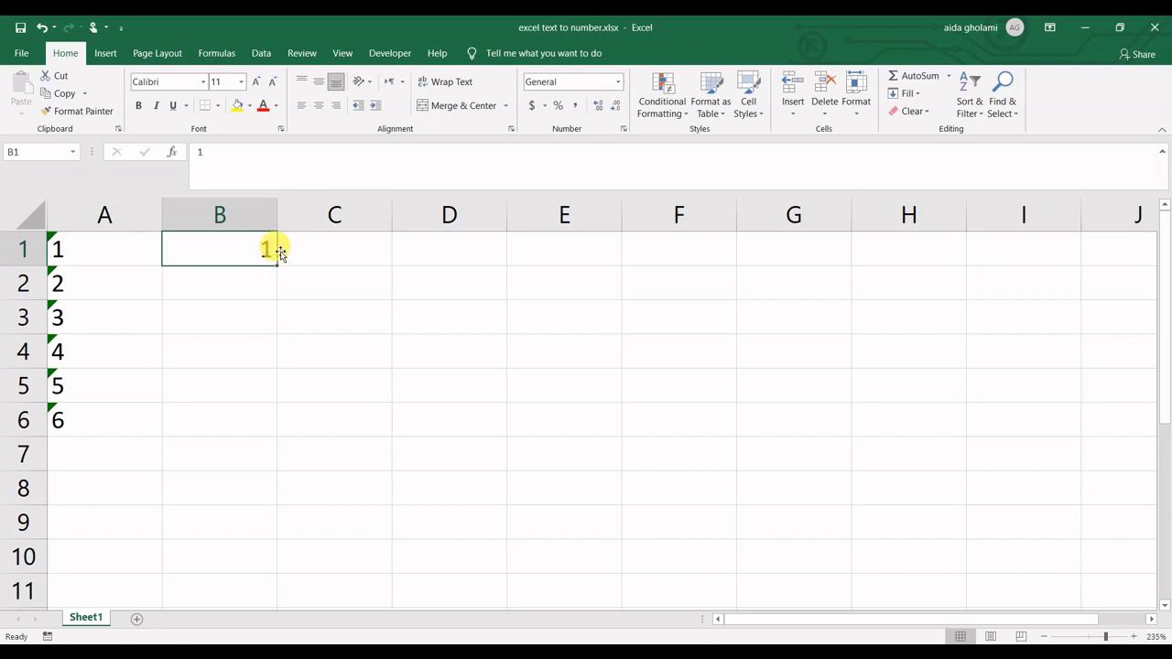
{"action": "left_click", "coordinate": [60, 247]}
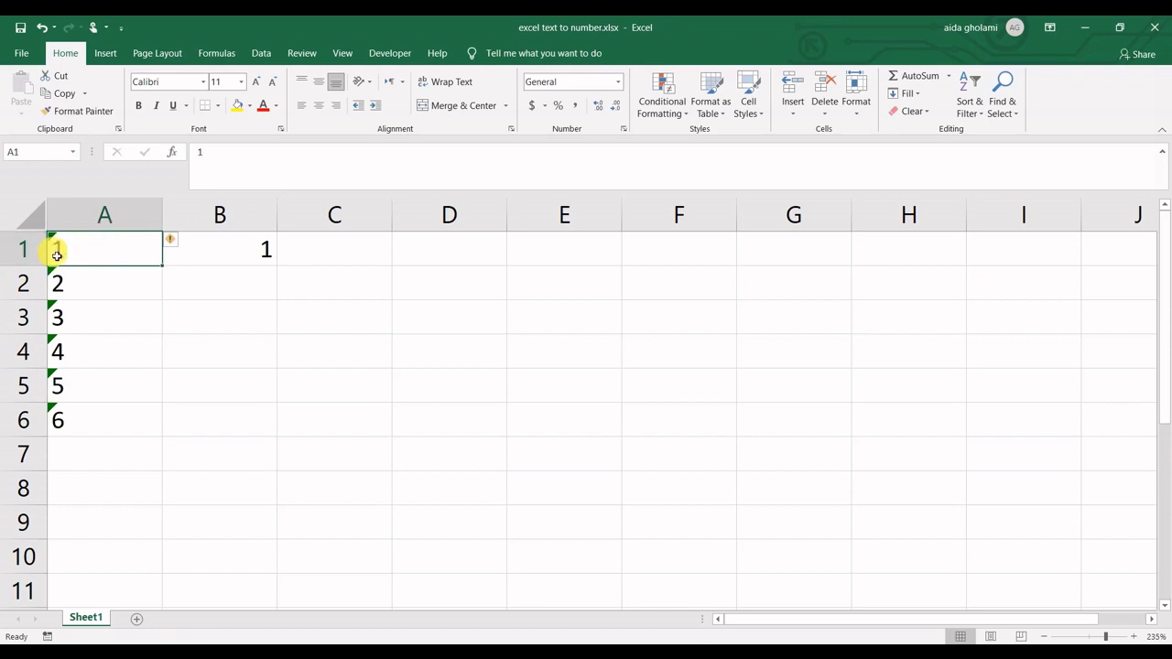
{"action": "left_click", "coordinate": [251, 251]}
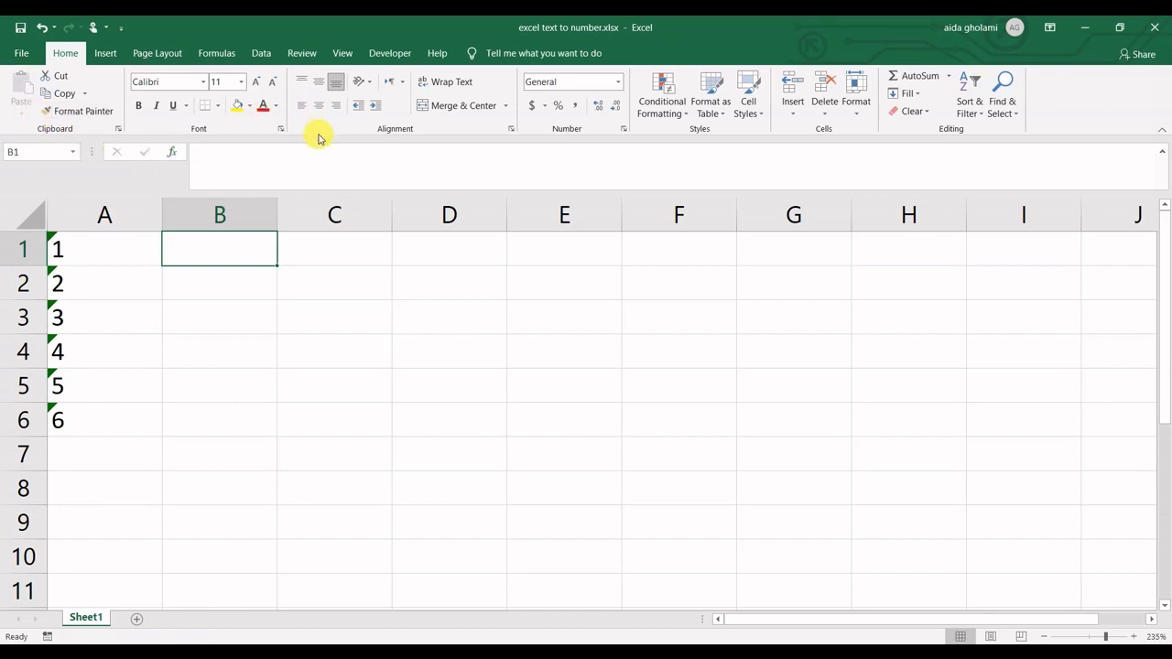
Enter =ISNUMBER(A1) in B1, which returns FALSE
{"action": "type", "text": "=i"}
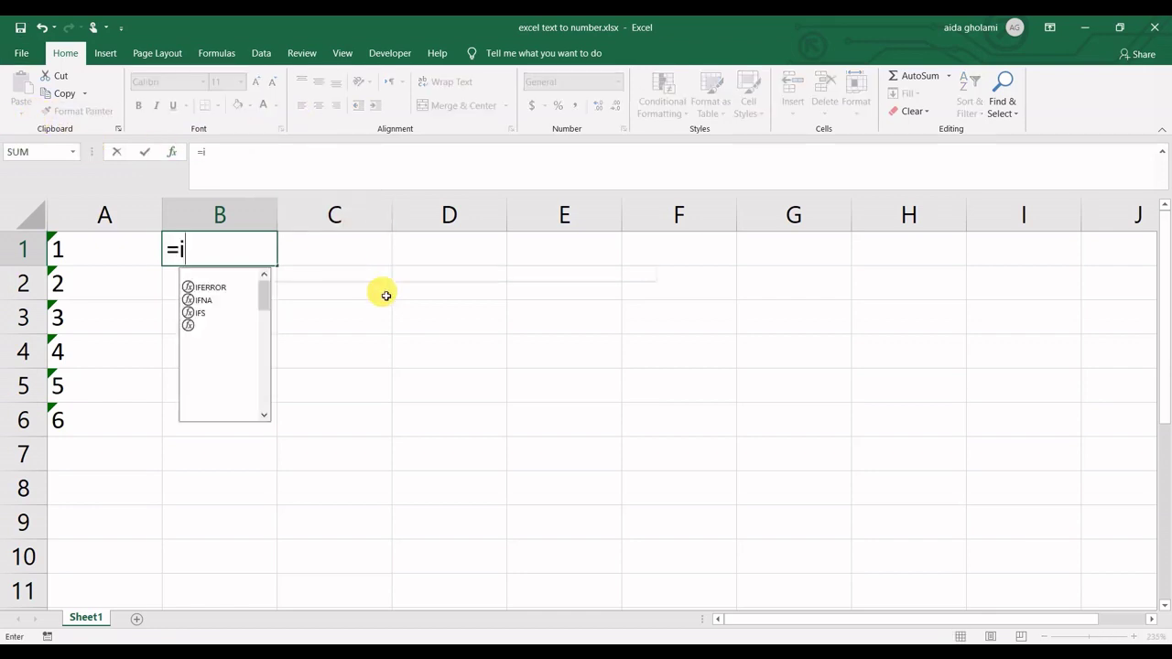
{"action": "type", "text": "s"}
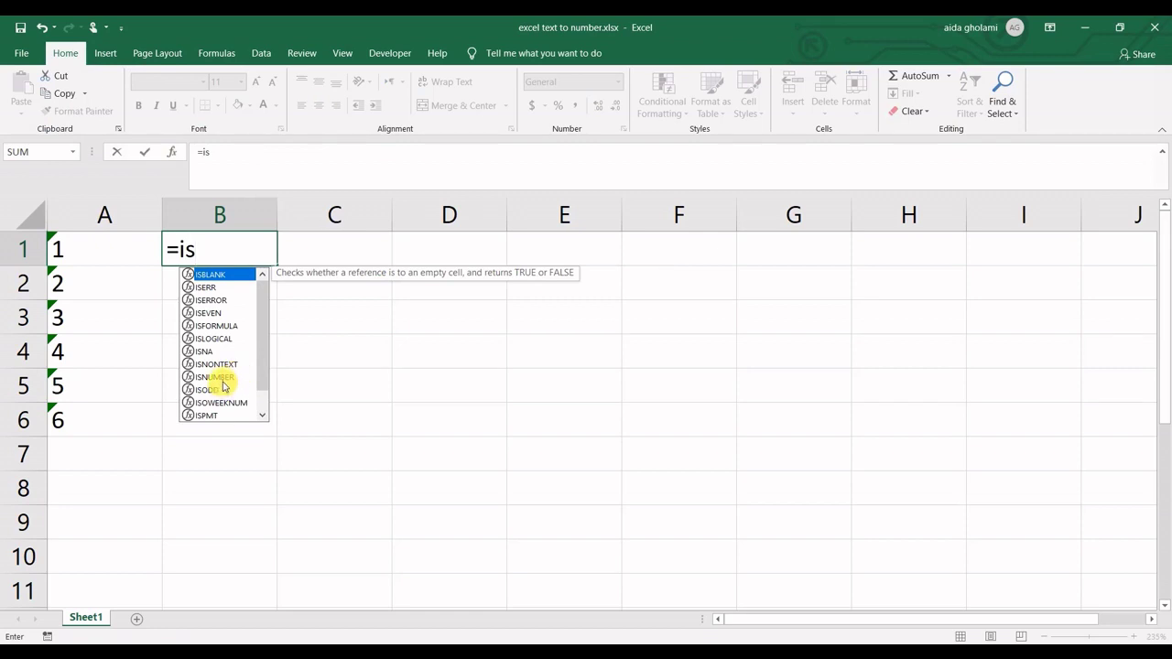
{"action": "double_click", "coordinate": [223, 383]}
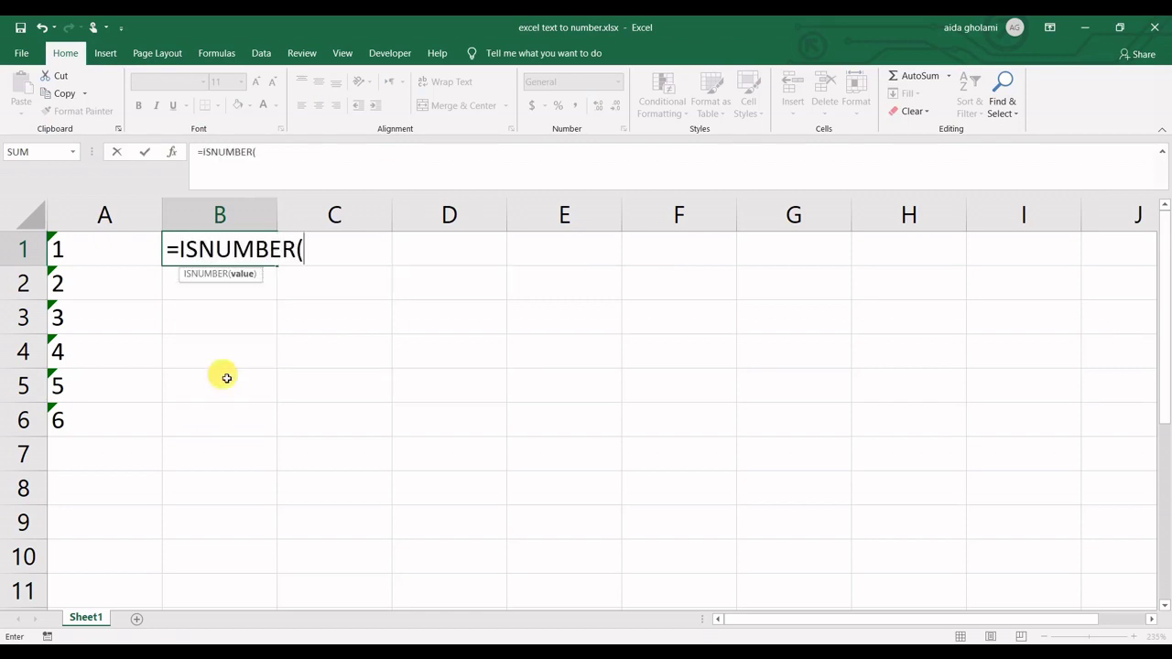
{"action": "left_click", "coordinate": [106, 262]}
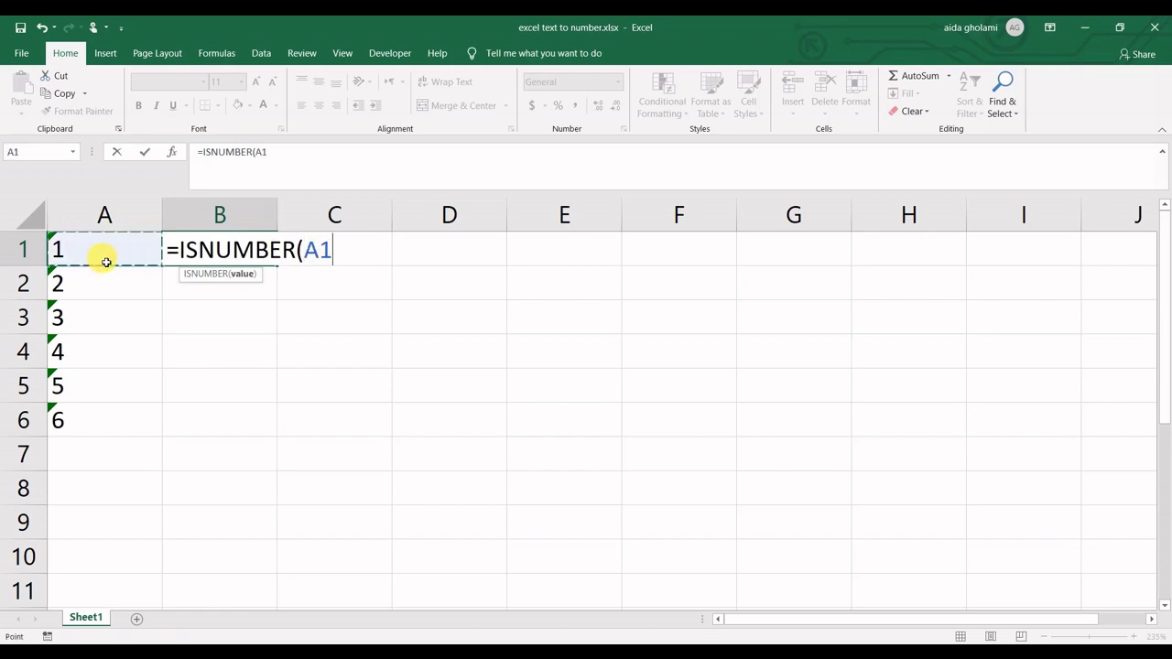
{"action": "type", "text": ")"}
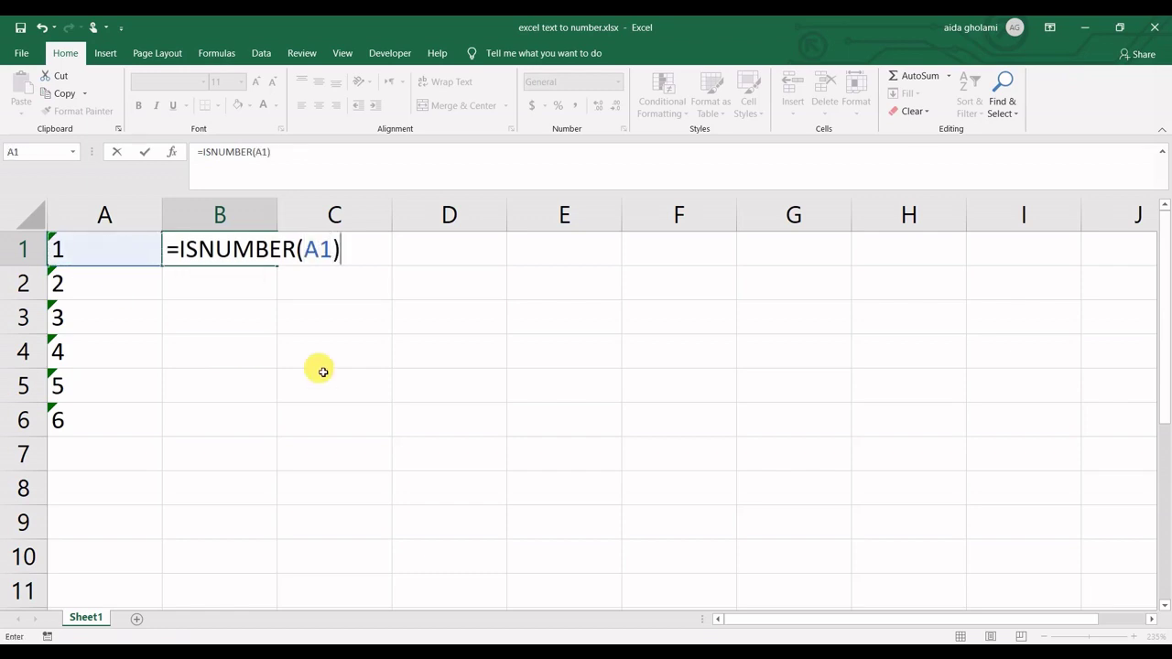
{"action": "key", "text": "Return"}
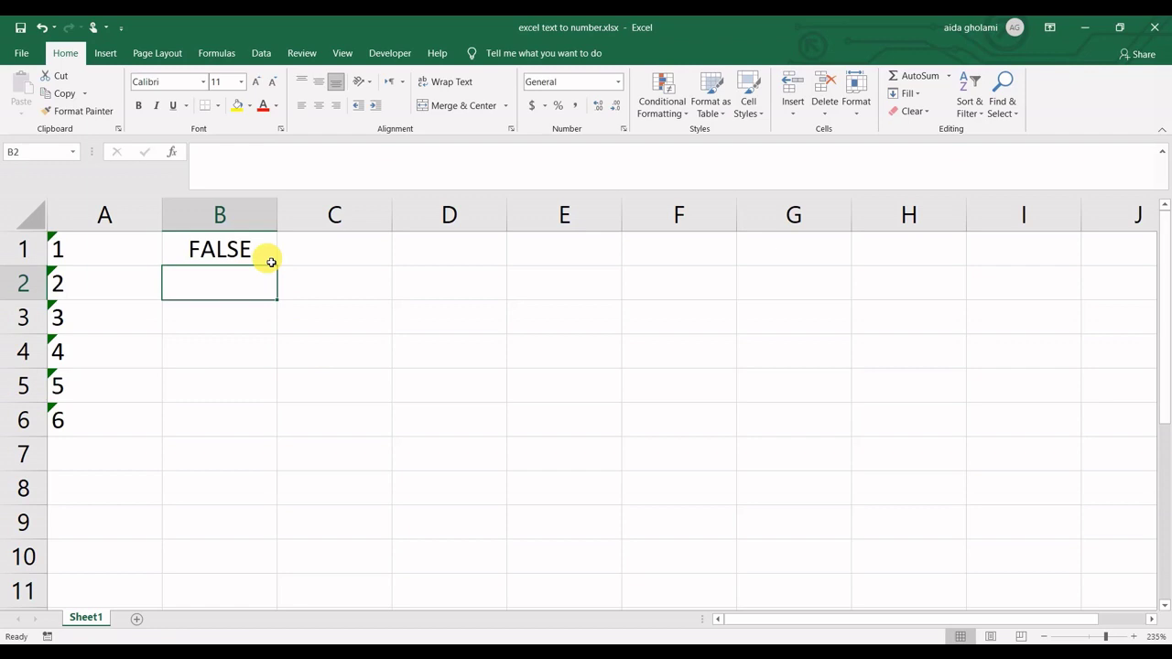
Rebuild B1's argument as (A1) and re-enter the ISNUMBER formula
{"action": "double_click", "coordinate": [267, 257]}
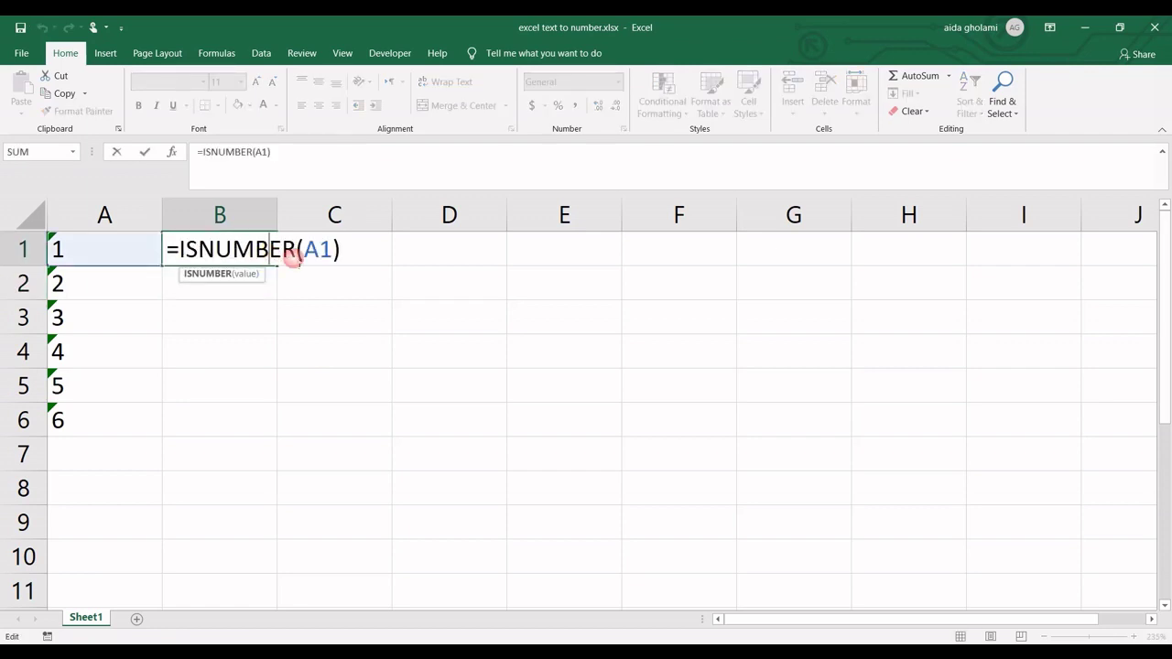
{"action": "left_click_drag", "start_coordinate": [341, 254], "coordinate": [294, 254]}
{"action": "type", "text": "="}
{"action": "key", "text": "BackSpace"}
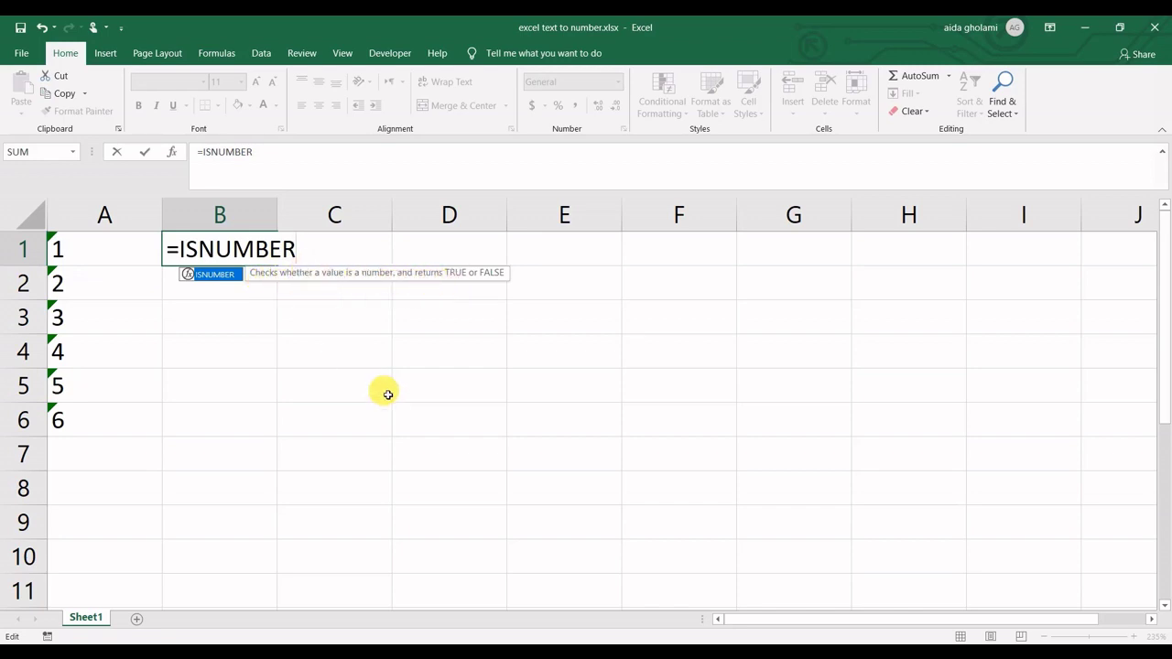
{"action": "type", "text": "("}
{"action": "left_click", "coordinate": [107, 263]}
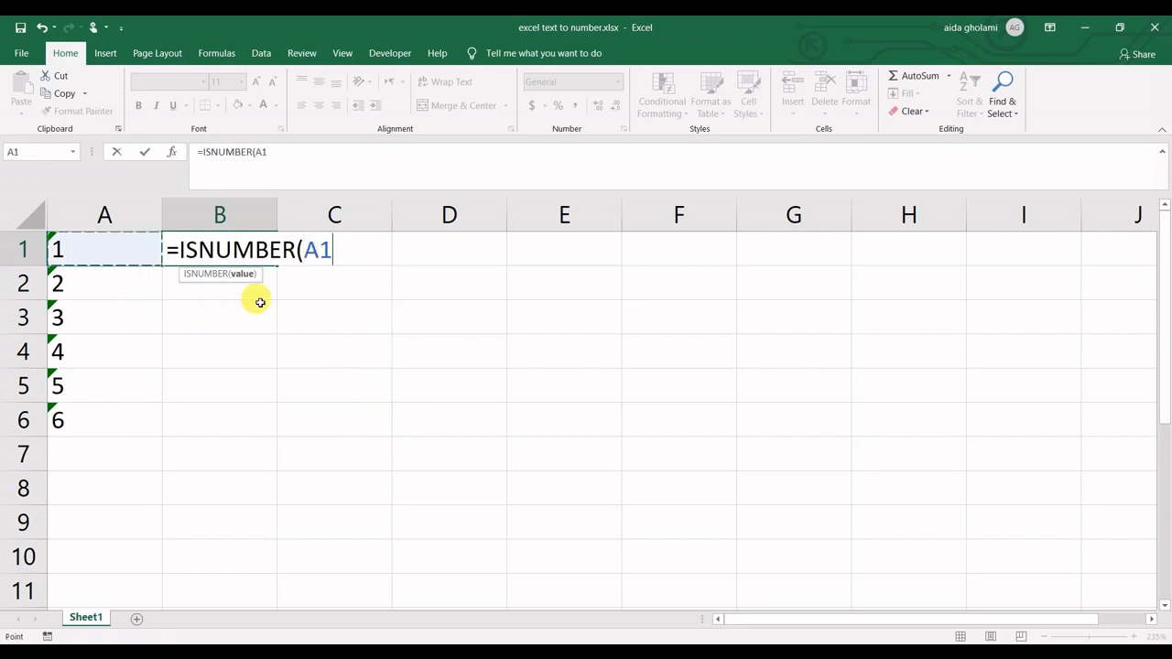
{"action": "type", "text": ")"}
{"action": "key", "text": "Return"}
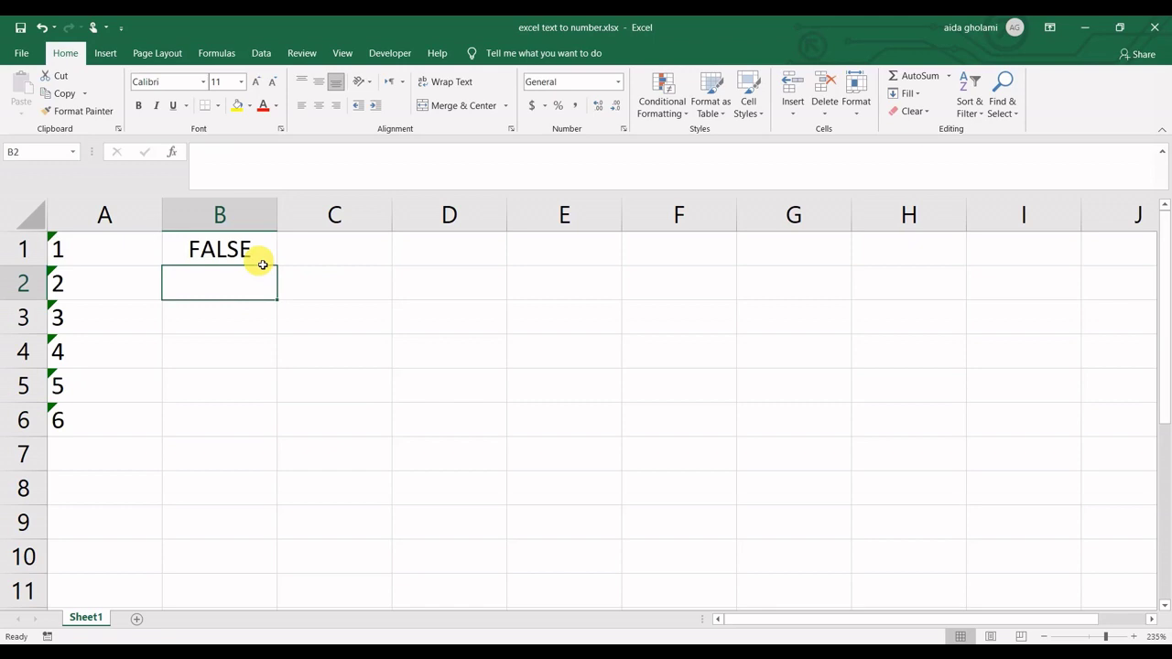
{"action": "left_click", "coordinate": [239, 249]}
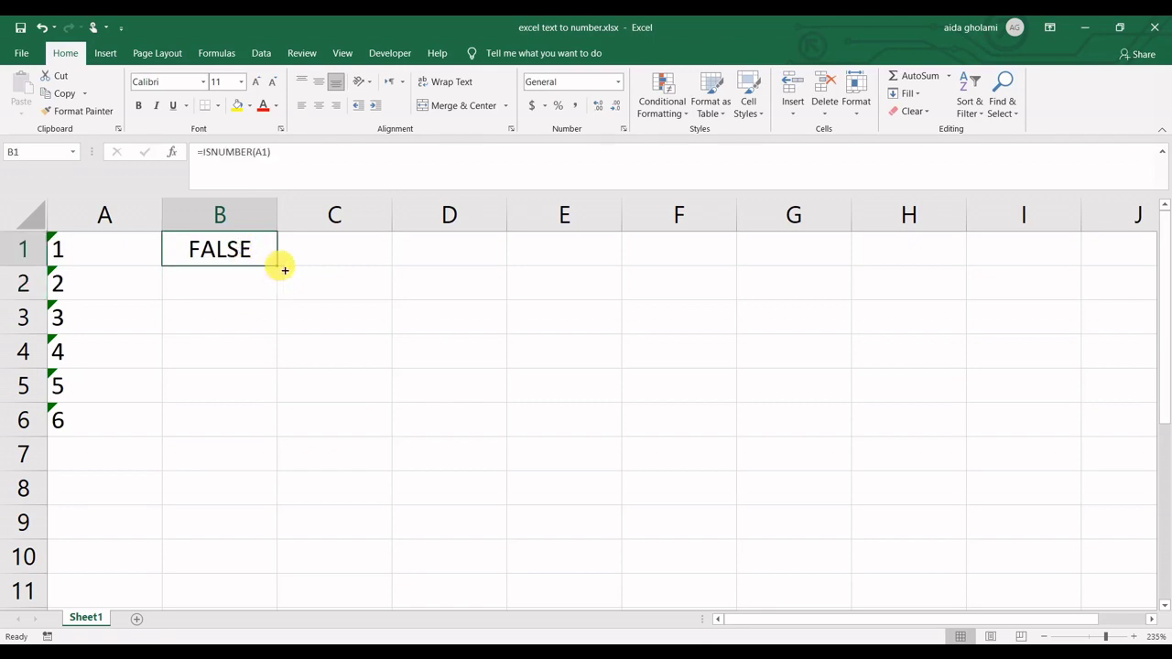
Fill B1's ISNUMBER check down to B6, all FALSE, then inspect B6 and A1
{"action": "left_click", "coordinate": [285, 270]}
{"action": "left_click_drag", "start_coordinate": [280, 268], "coordinate": [275, 428]}
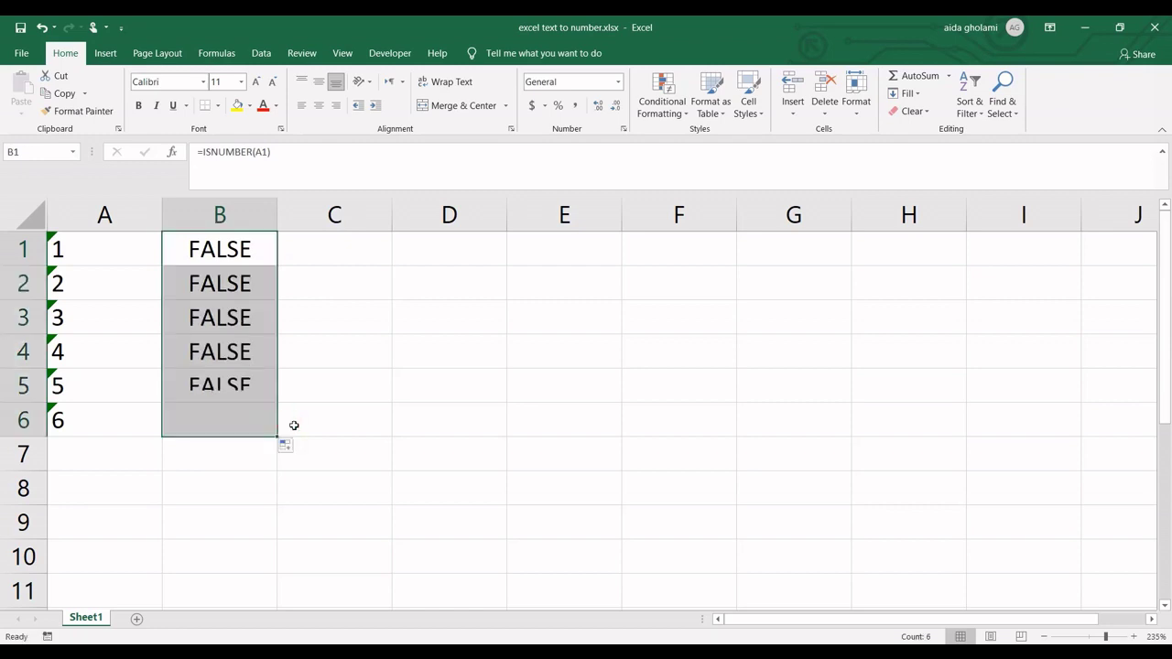
{"action": "left_click", "coordinate": [240, 410]}
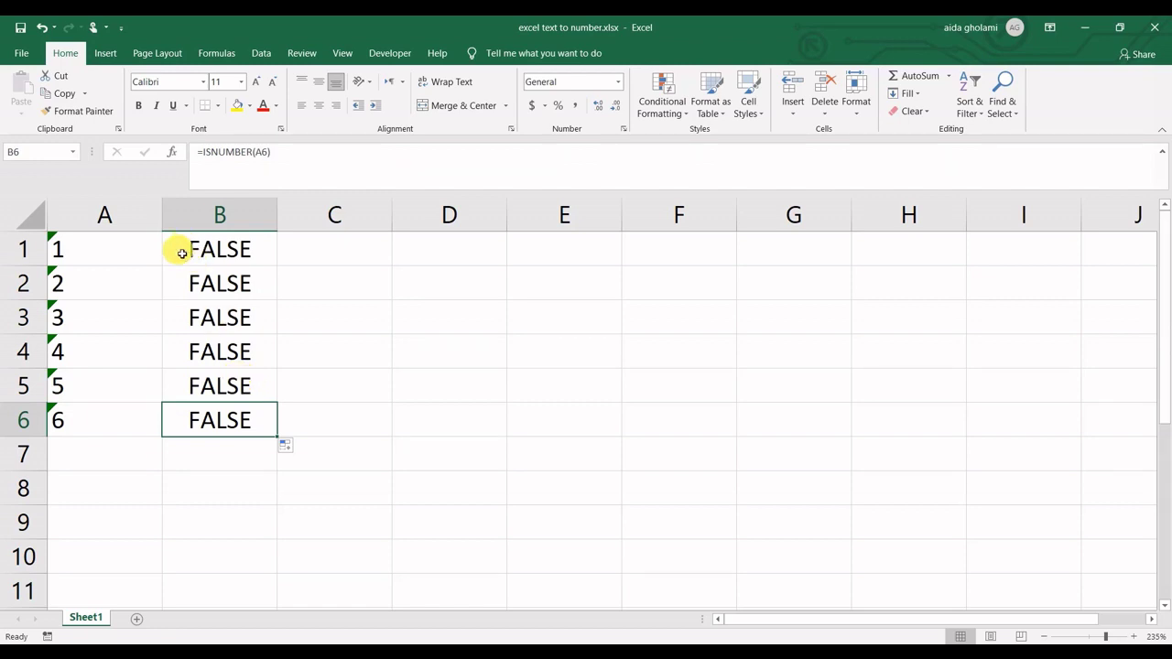
{"action": "left_click", "coordinate": [151, 257]}
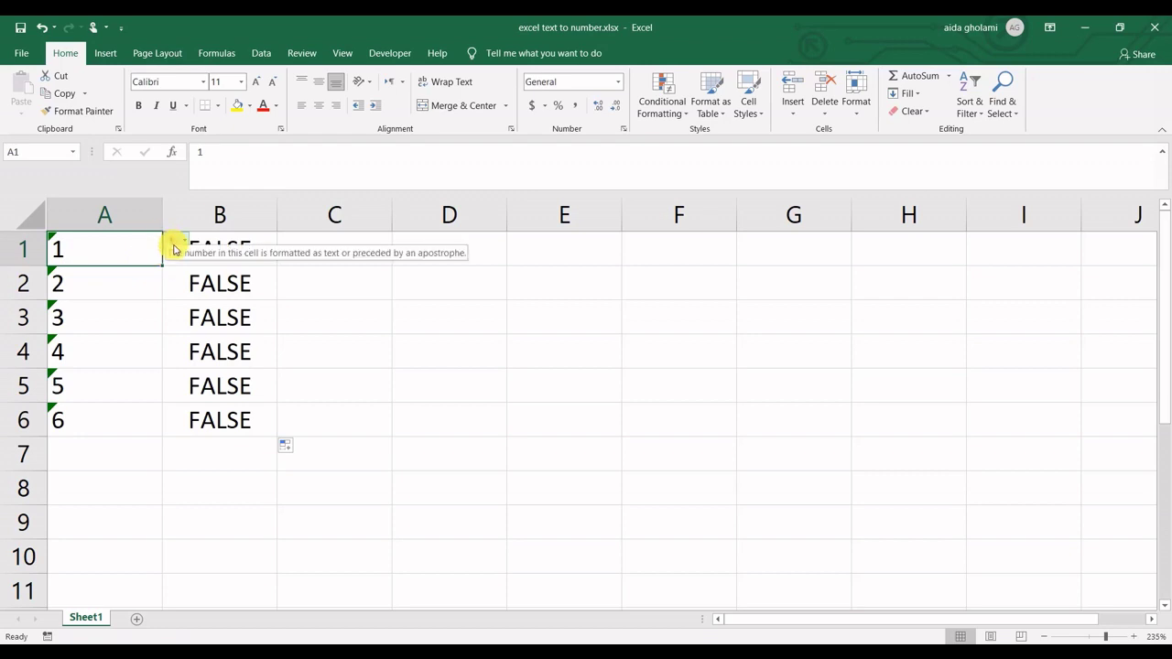
{"action": "mouse_move", "coordinate": [174, 244]}
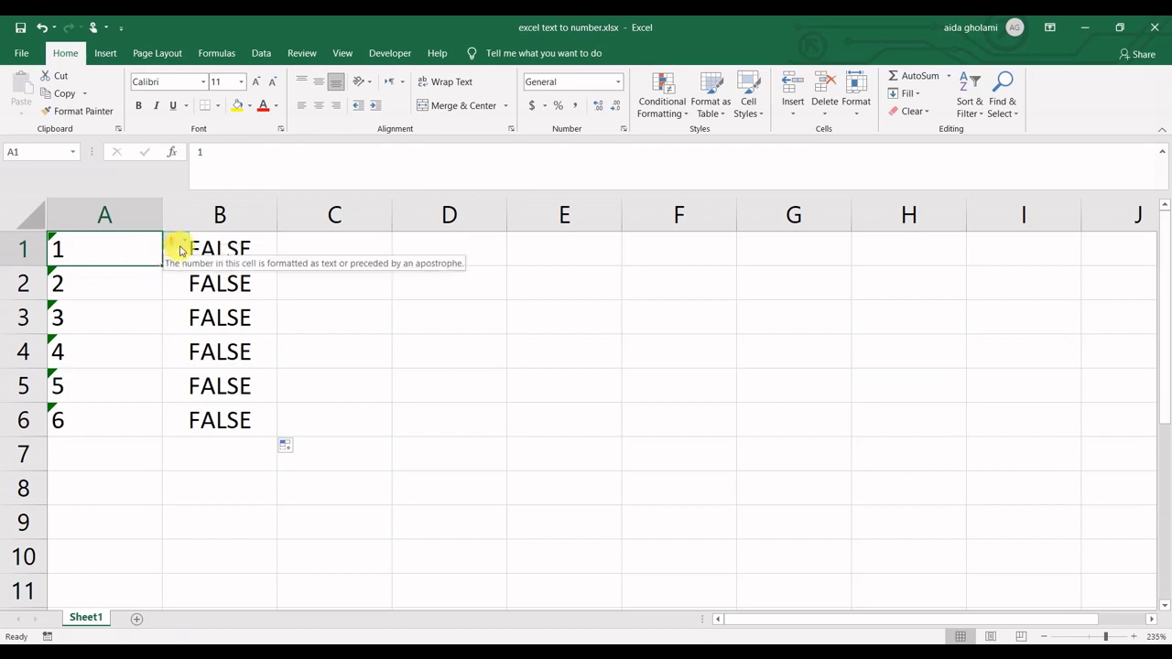
Convert A1 to a number from its error menu, leaving A2 unconverted
{"action": "left_click", "coordinate": [180, 244]}
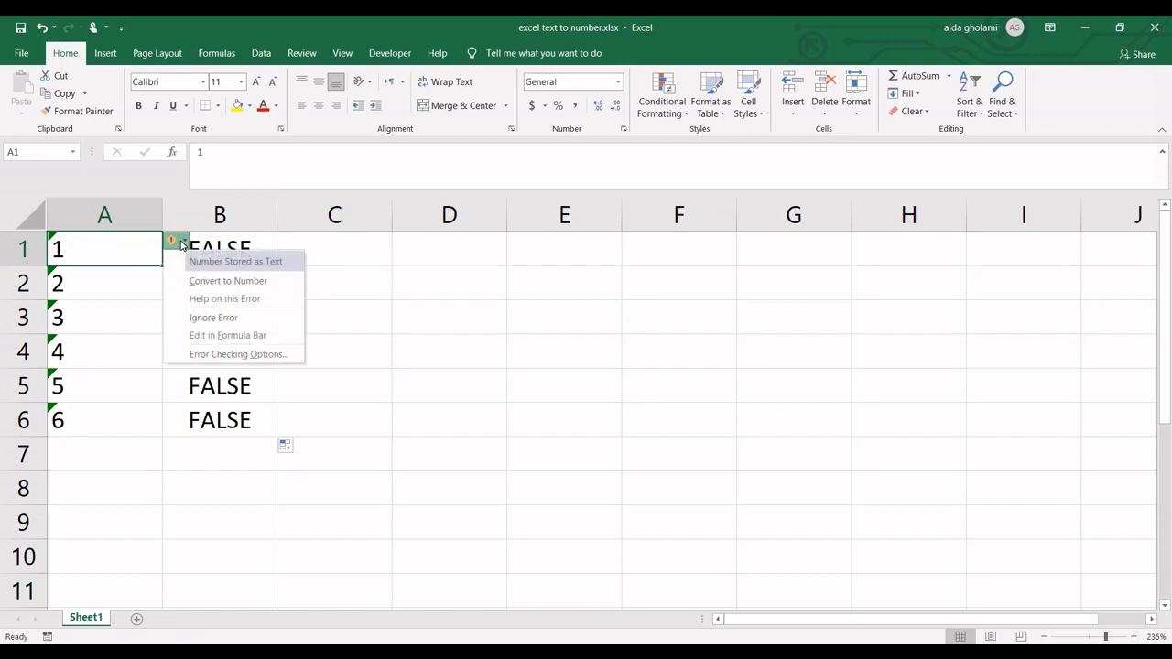
{"action": "left_click", "coordinate": [217, 284]}
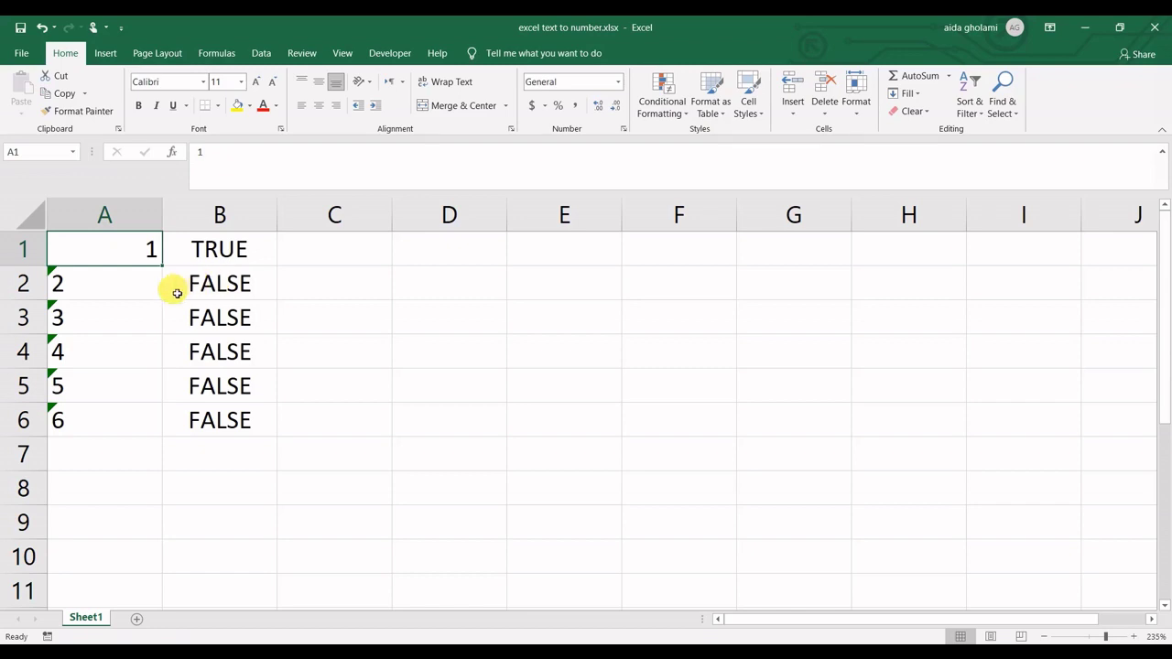
{"action": "left_click", "coordinate": [143, 286]}
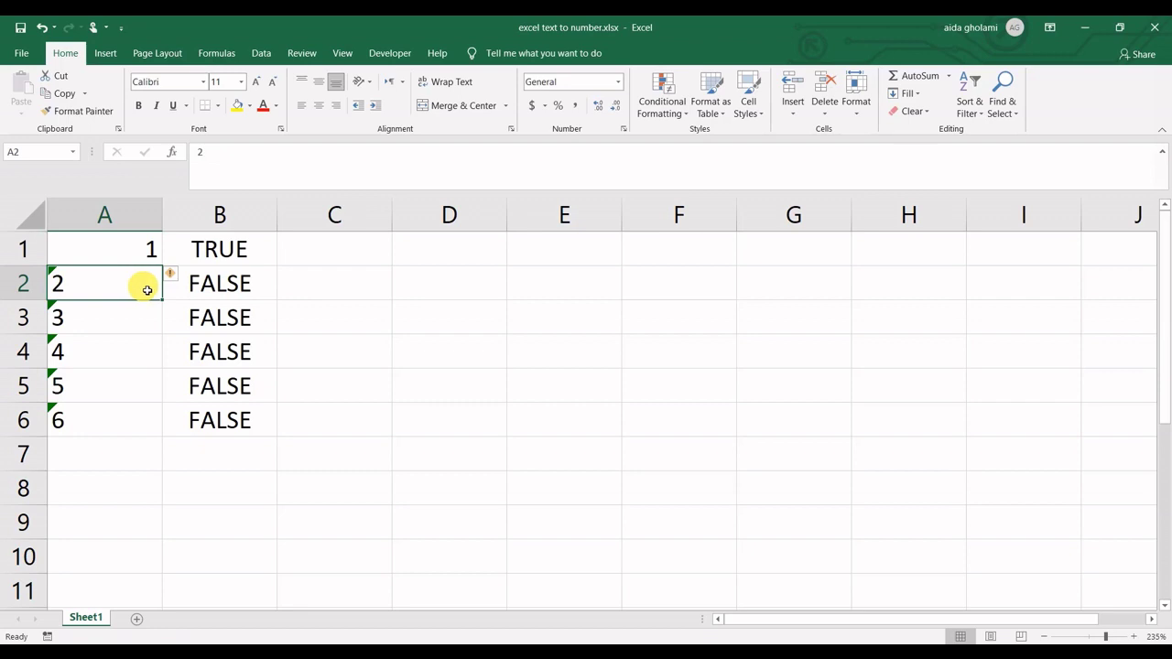
{"action": "left_click", "coordinate": [171, 276]}
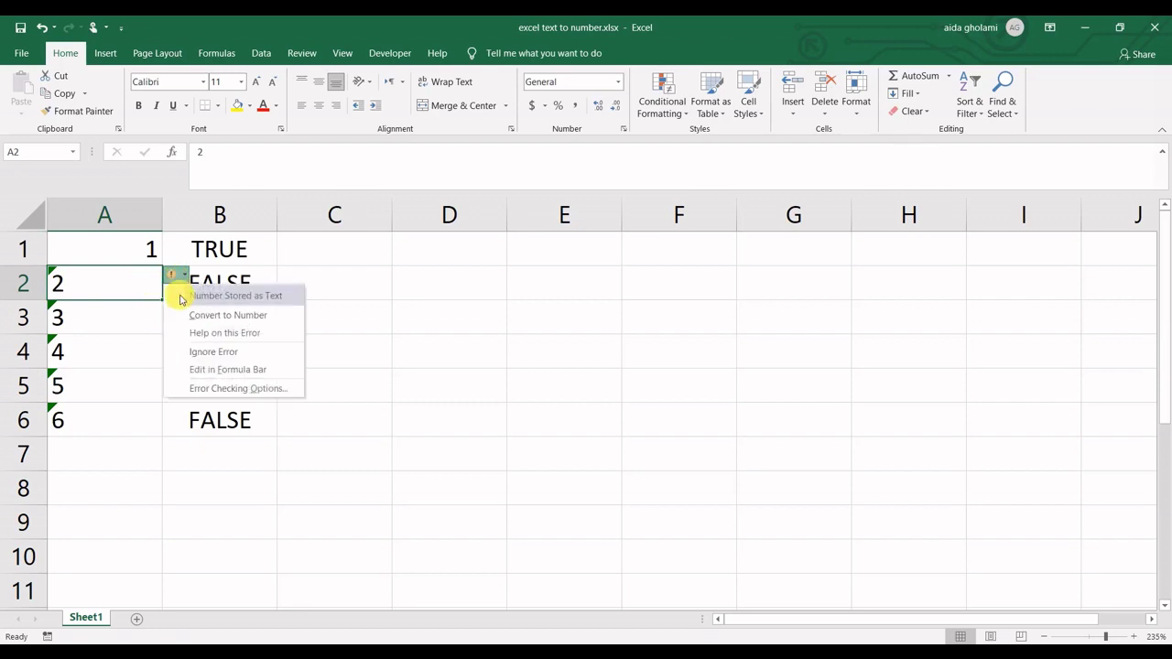
{"action": "left_click", "coordinate": [143, 312]}
{"action": "left_click", "coordinate": [145, 290]}
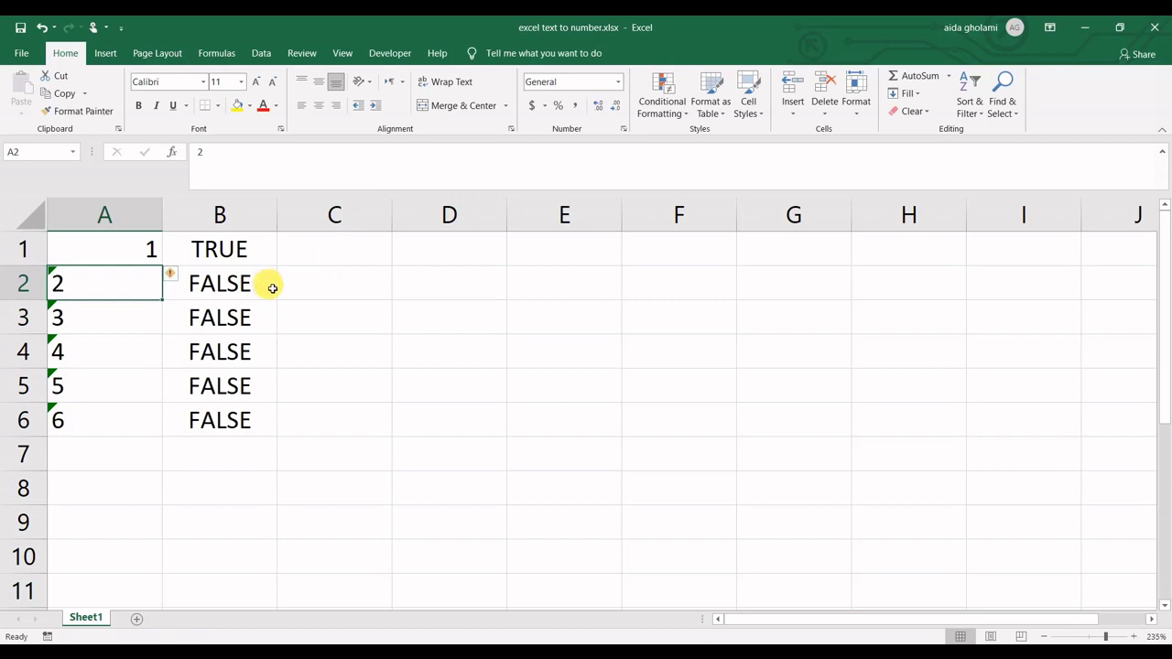
{"action": "left_click", "coordinate": [336, 279]}
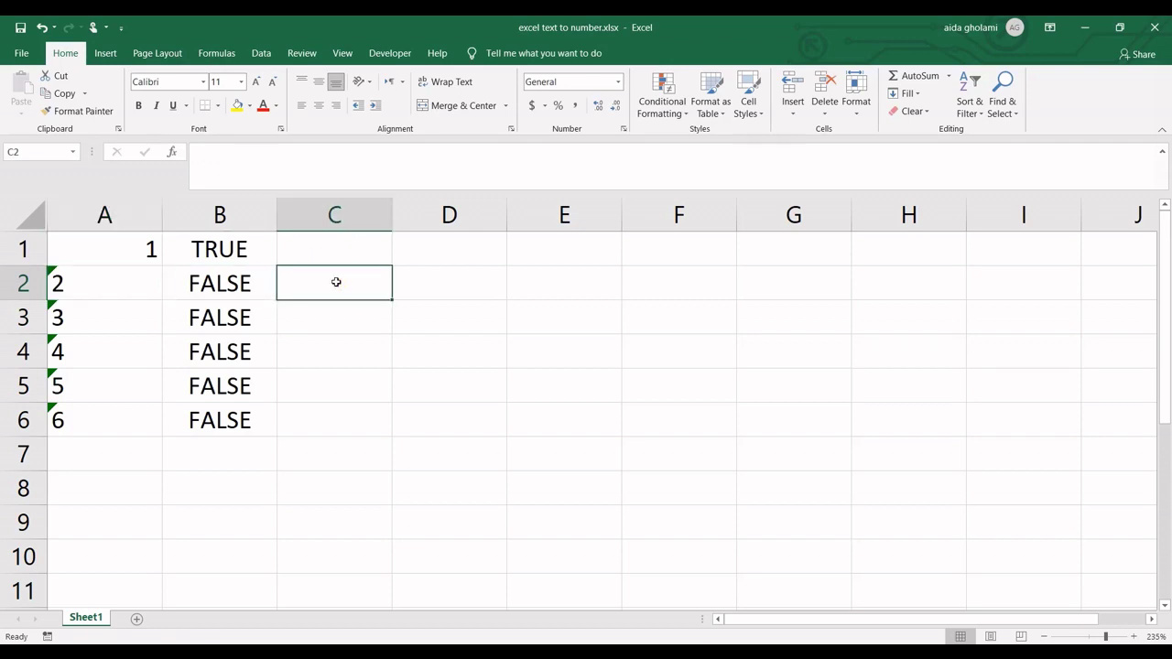
{"action": "type", "text": "=v"}
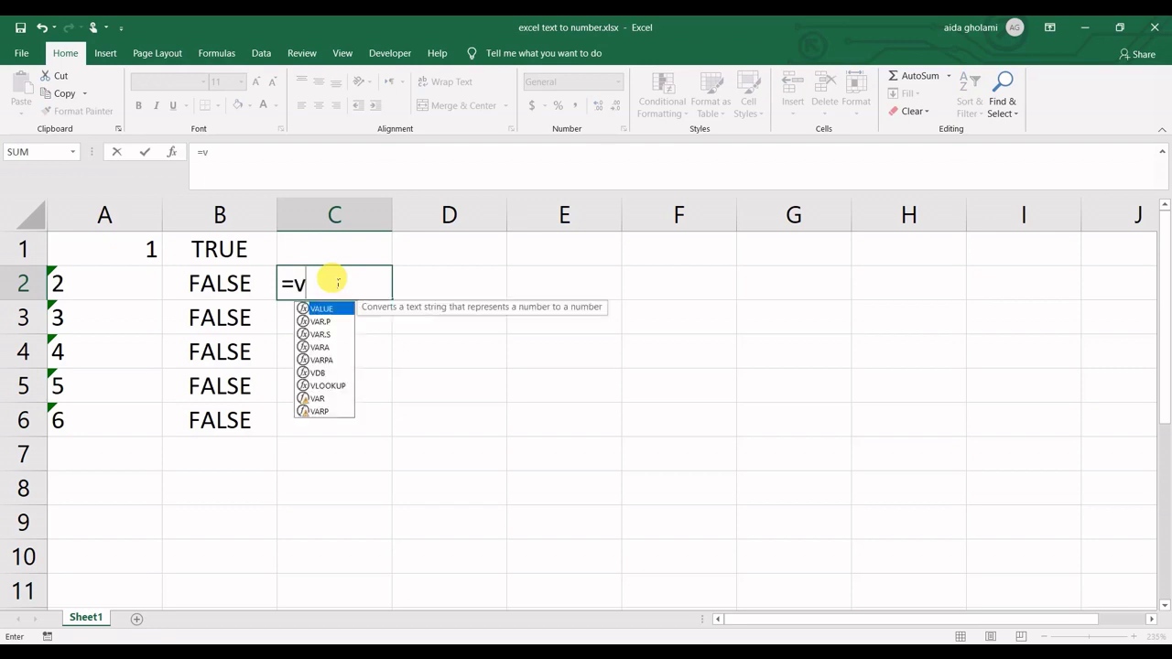
{"action": "type", "text": "a"}
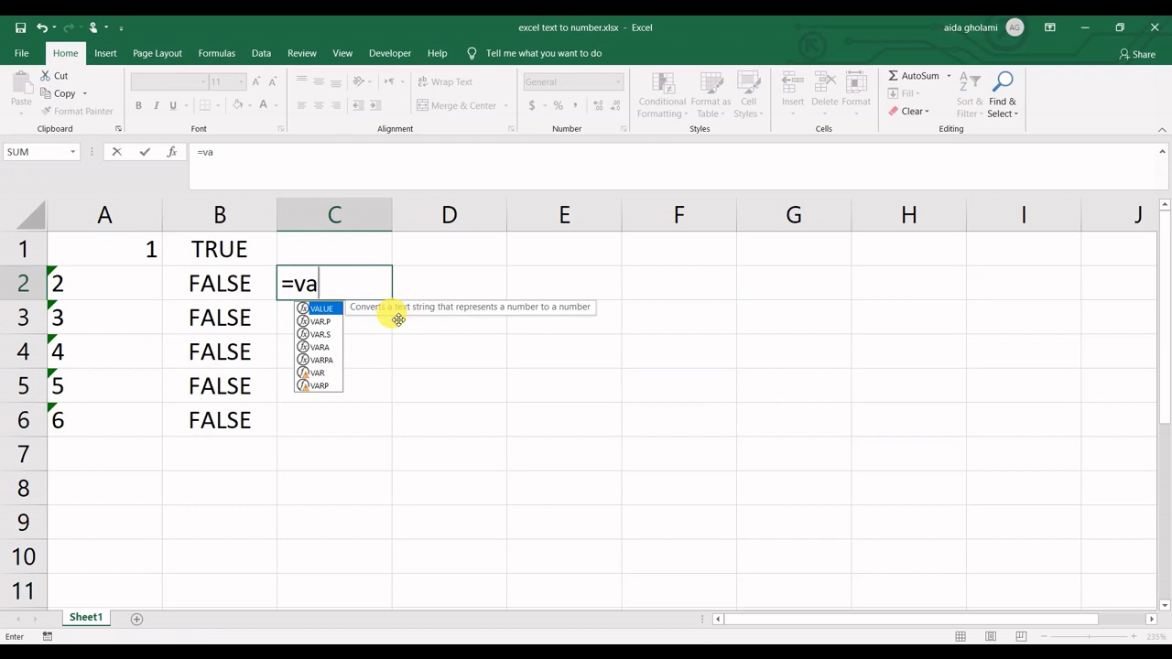
{"action": "key", "text": "BackSpace"}
{"action": "key", "text": "BackSpace"}
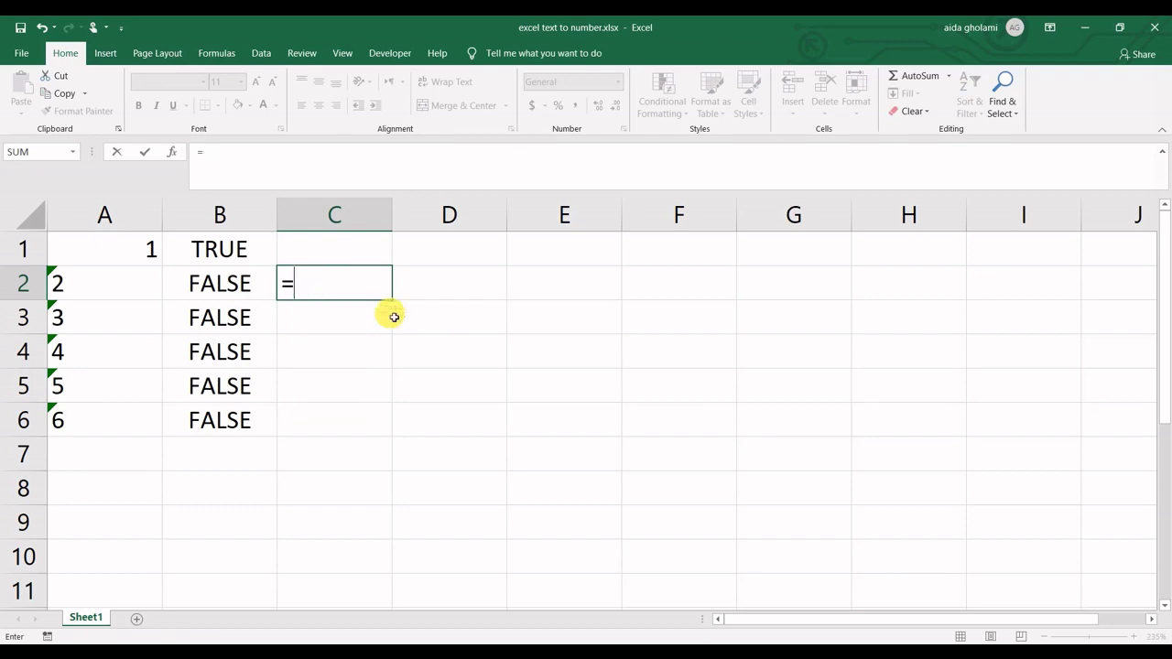
{"action": "key", "text": "BackSpace"}
{"action": "key", "text": "Return"}
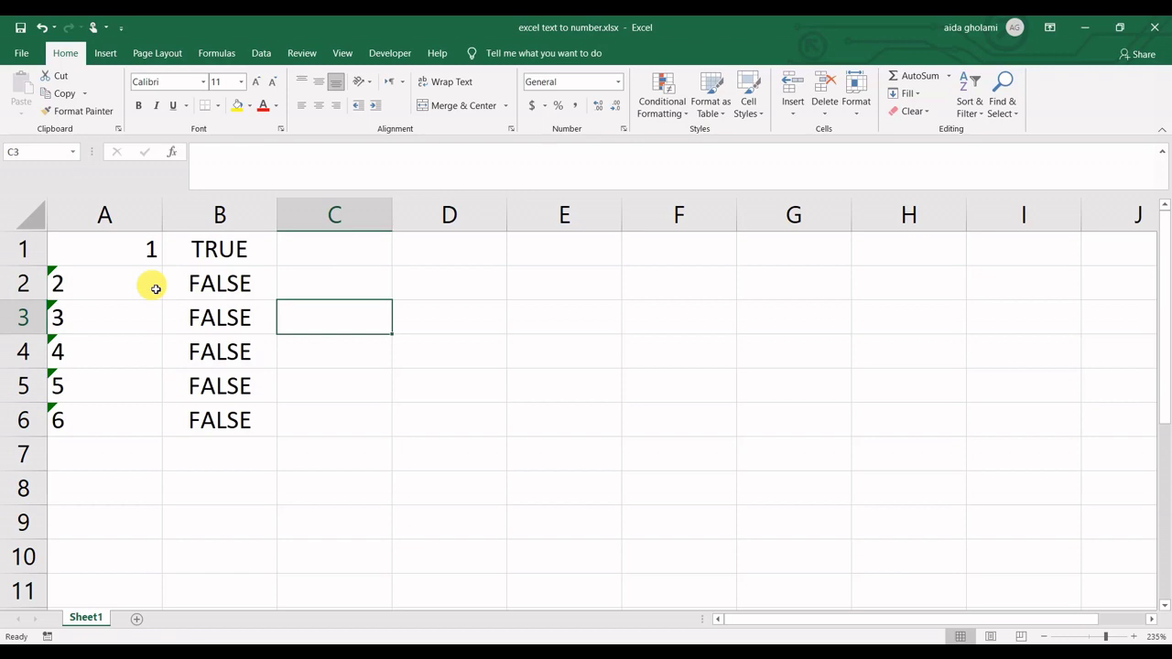
Enter =VALUE(A2:A6) as an array formula across C2:C6, producing numbers 2 to 6
{"action": "left_click_drag", "start_coordinate": [350, 287], "coordinate": [354, 416]}
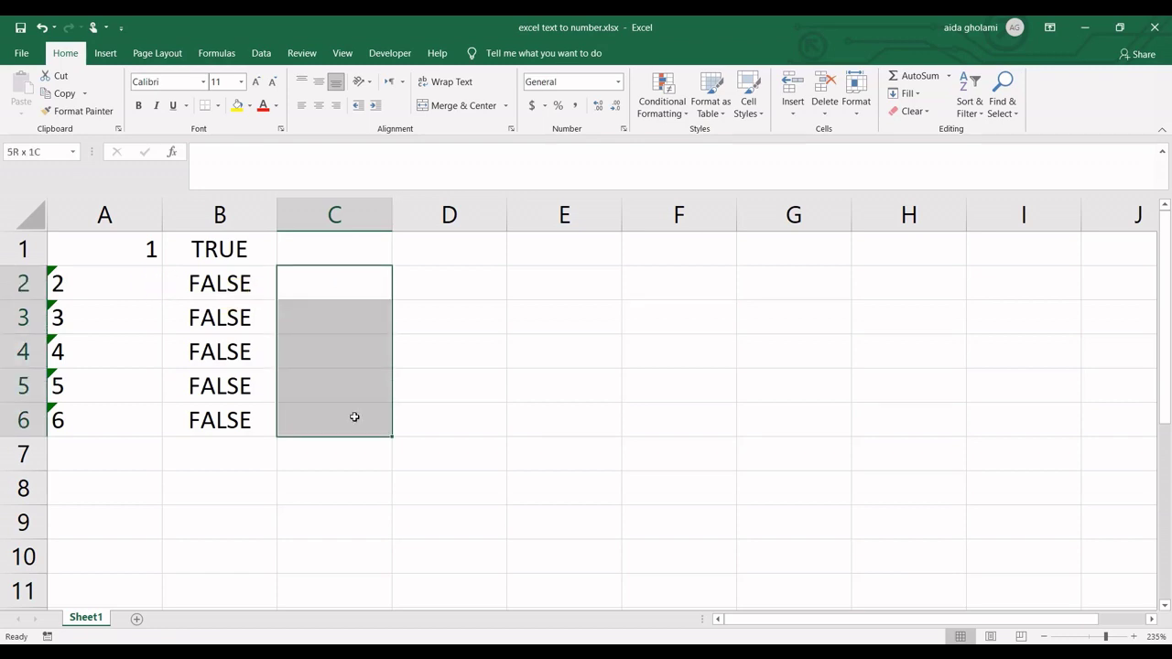
{"action": "left_click", "coordinate": [277, 174]}
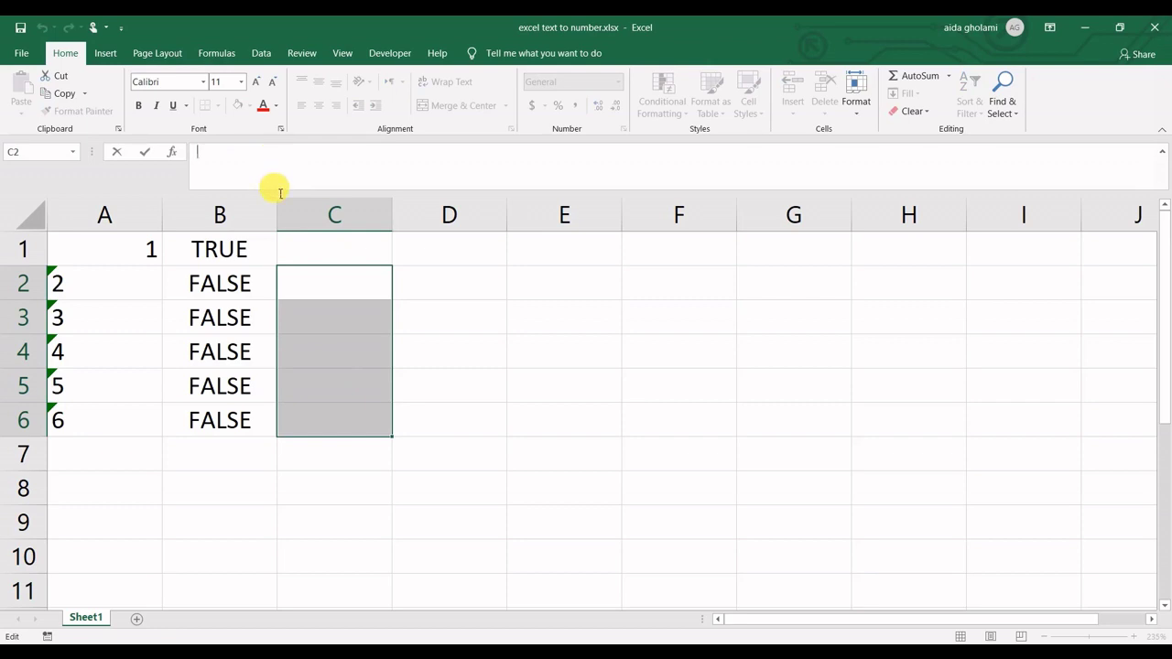
{"action": "type", "text": "="}
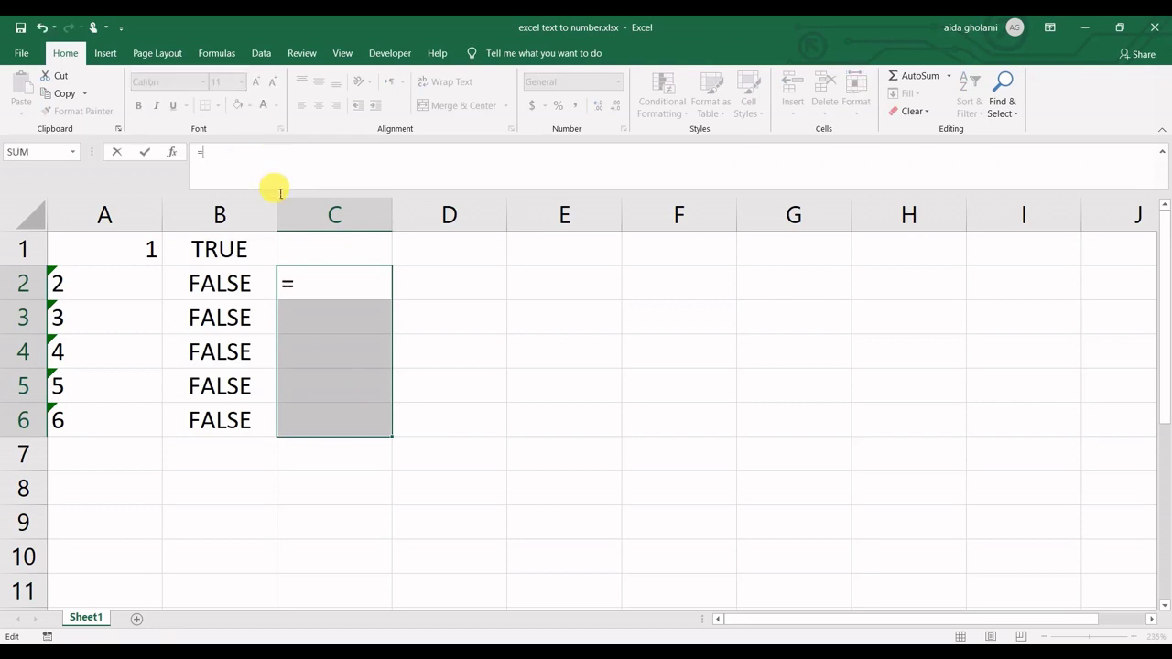
{"action": "type", "text": "v"}
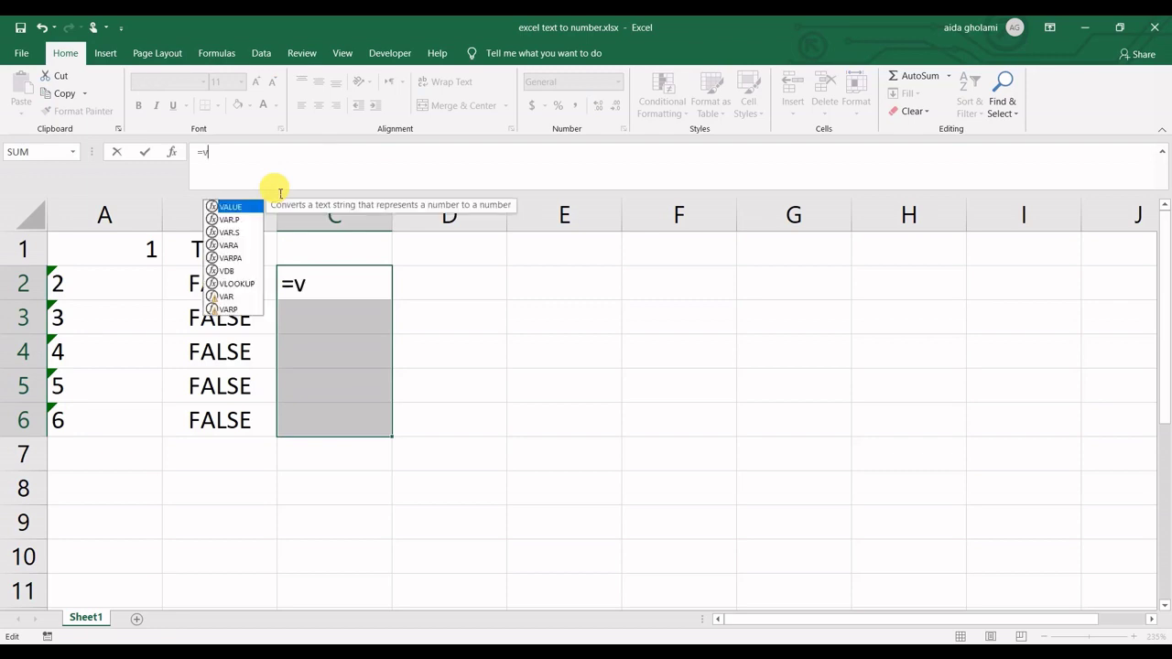
{"action": "type", "text": "a"}
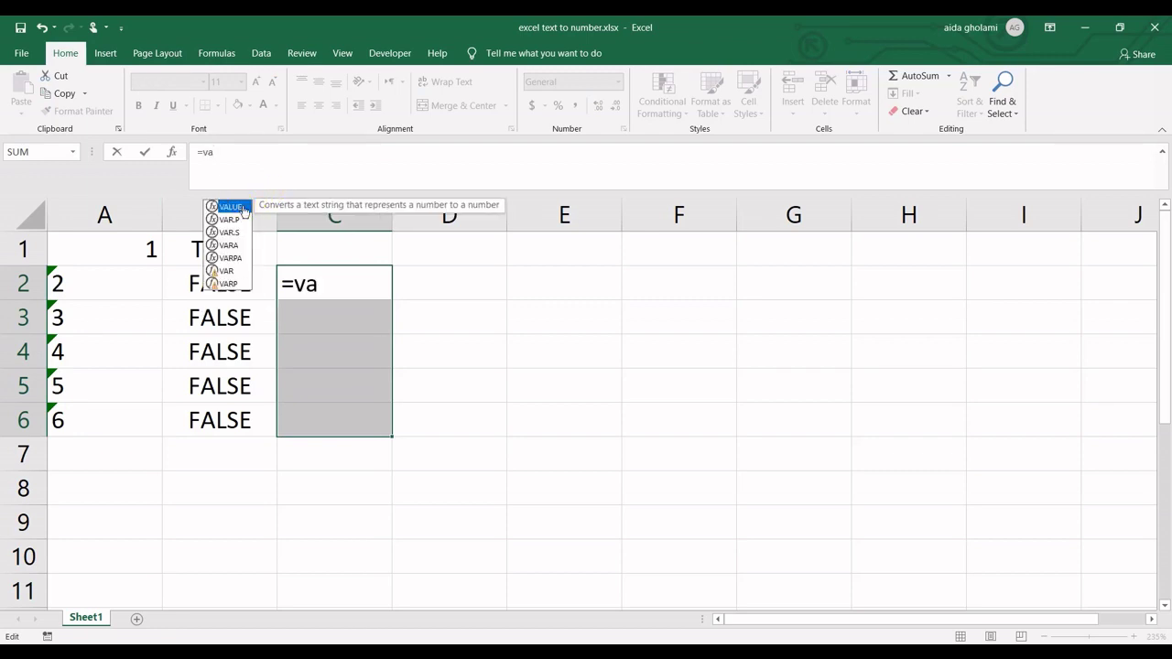
{"action": "double_click", "coordinate": [234, 207]}
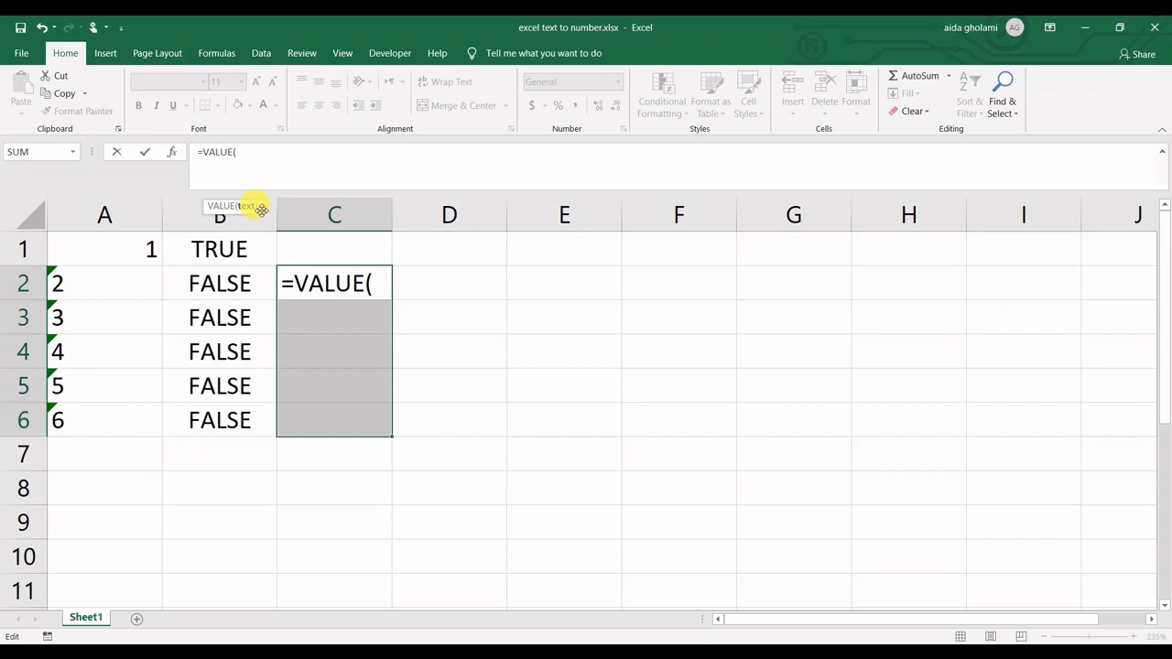
{"action": "left_click_drag", "start_coordinate": [137, 282], "coordinate": [137, 421]}
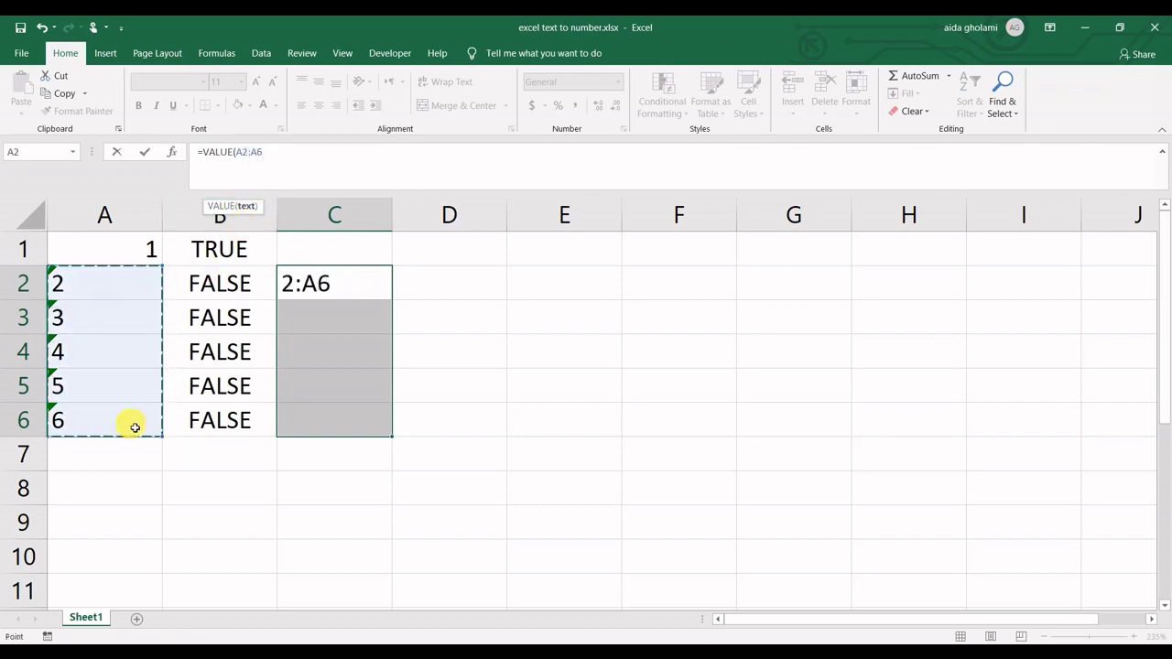
{"action": "type", "text": ")"}
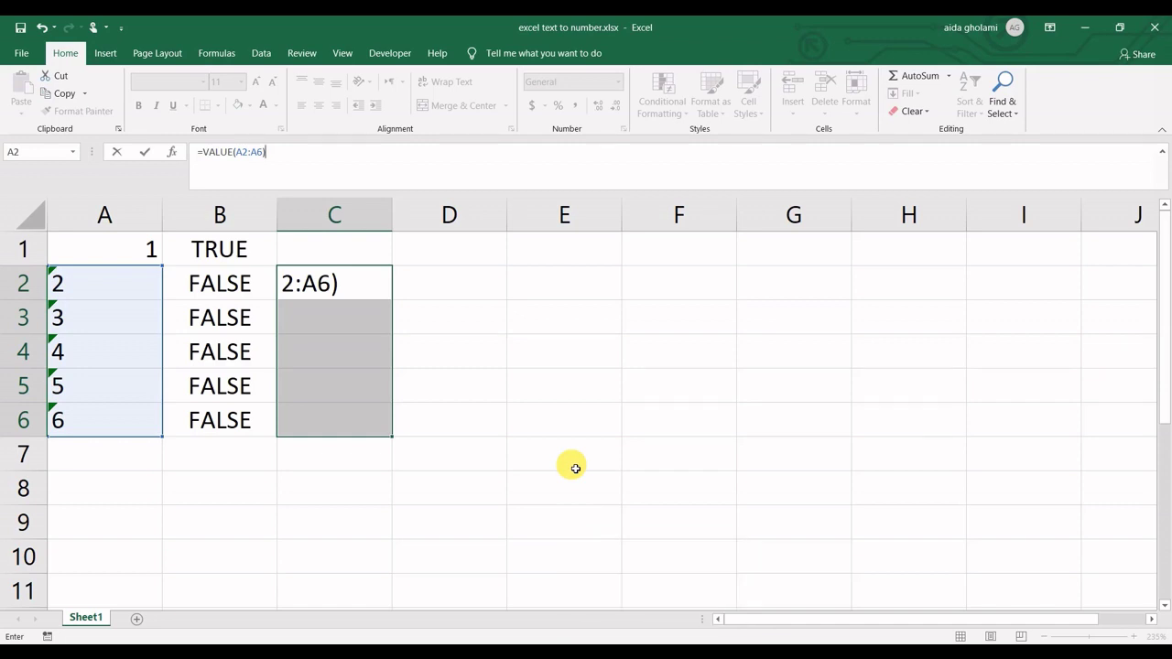
{"action": "key", "text": "ctrl+shift+Return"}
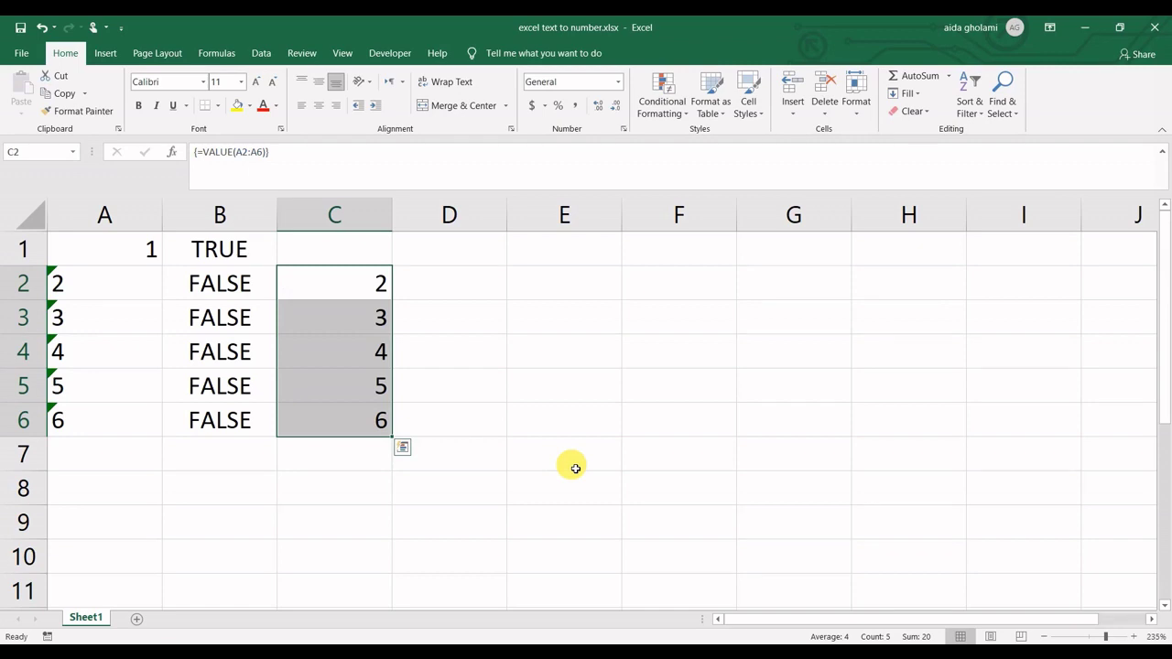
Copy the B2:B6 ISNUMBER checks into D2:D6, where they test column C and return TRUE
{"action": "left_click", "coordinate": [411, 296]}
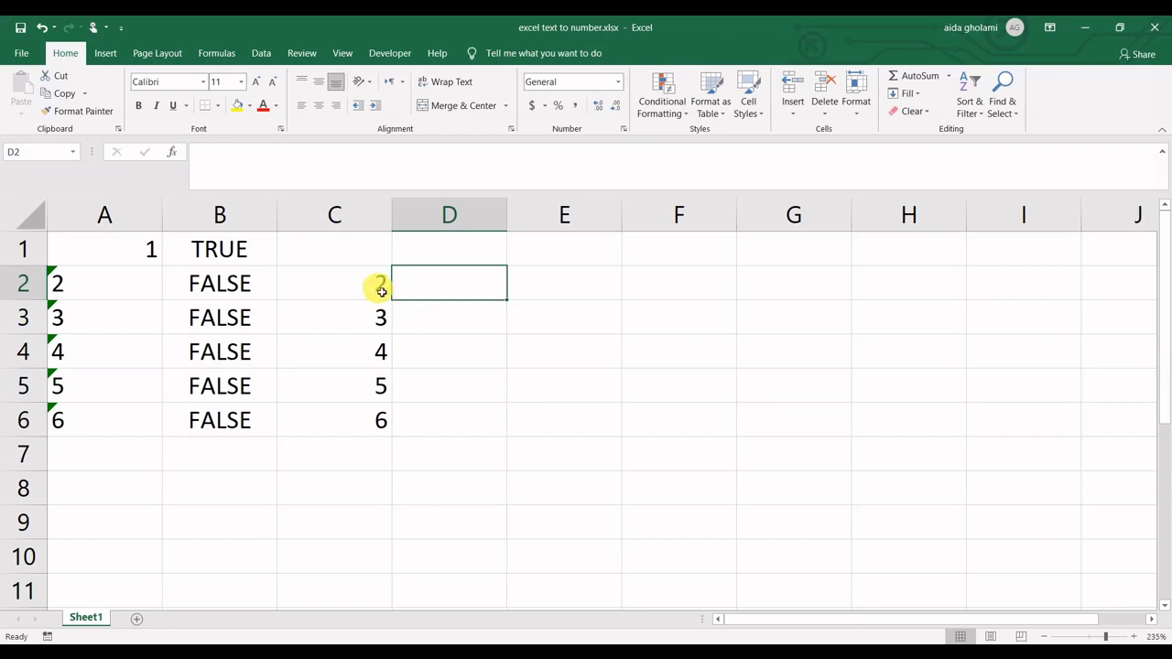
{"action": "left_click", "coordinate": [384, 295]}
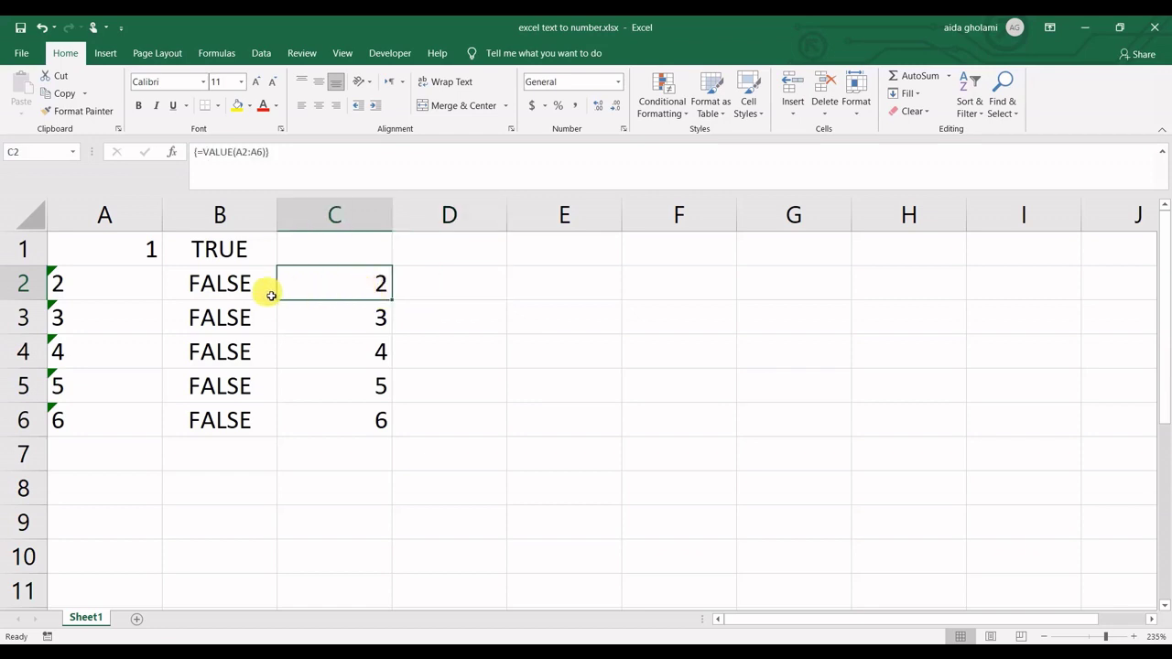
{"action": "left_click_drag", "start_coordinate": [266, 293], "coordinate": [258, 421]}
{"action": "key", "text": "ctrl+c"}
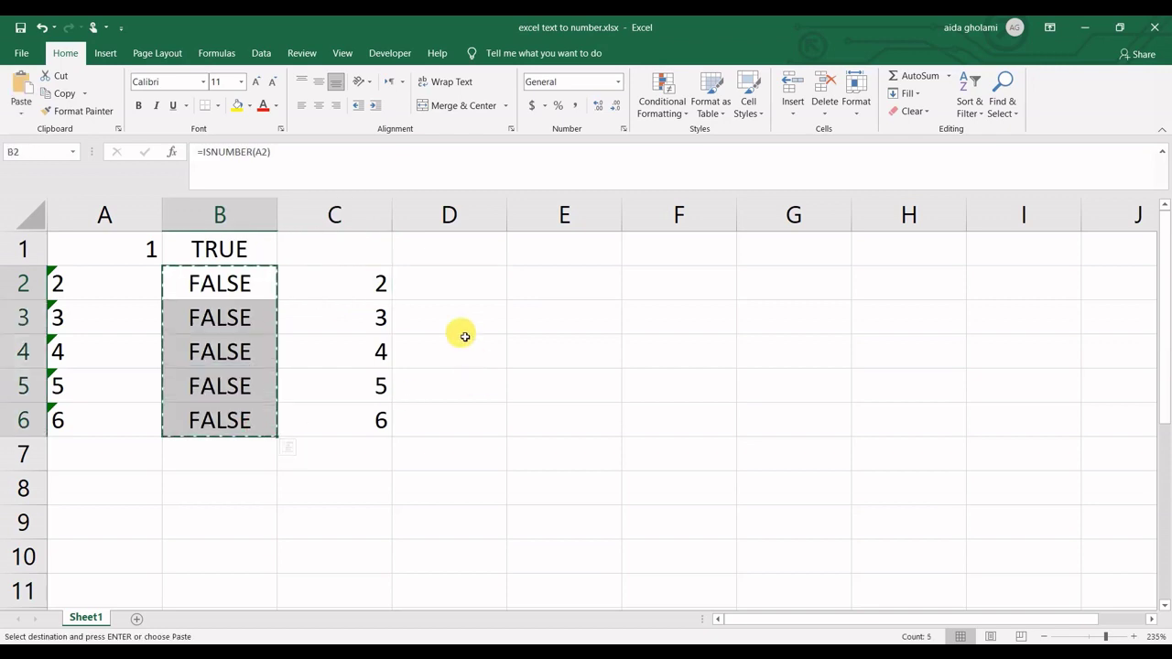
{"action": "left_click", "coordinate": [452, 293]}
{"action": "key", "text": "ctrl+v"}
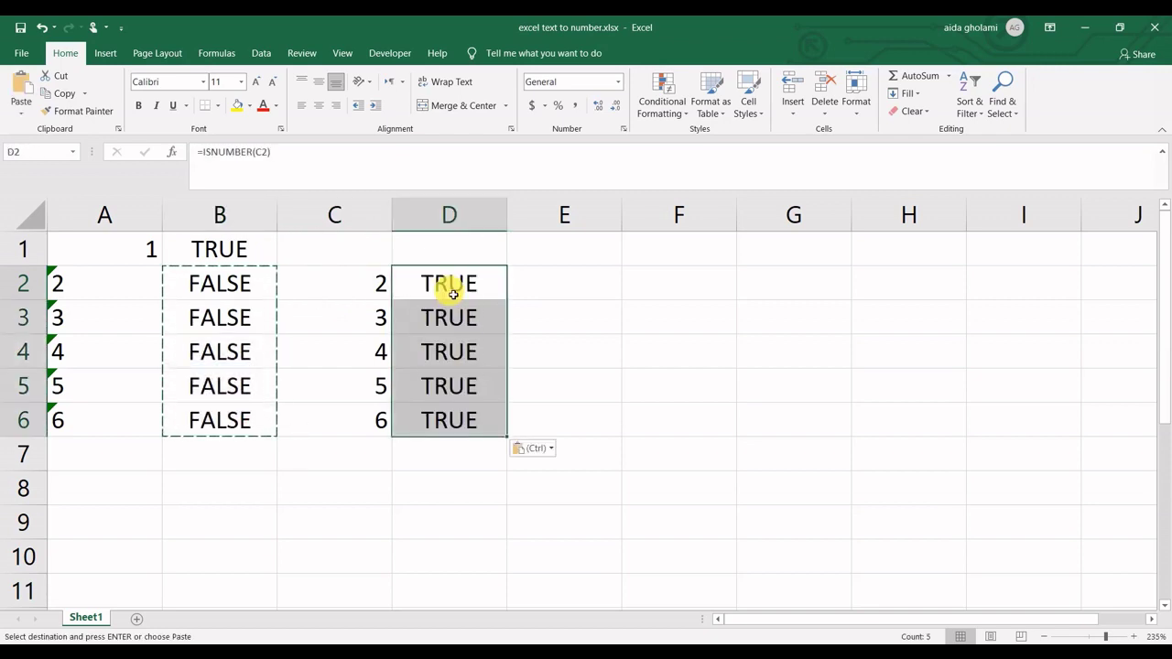
{"action": "left_click", "coordinate": [452, 292]}
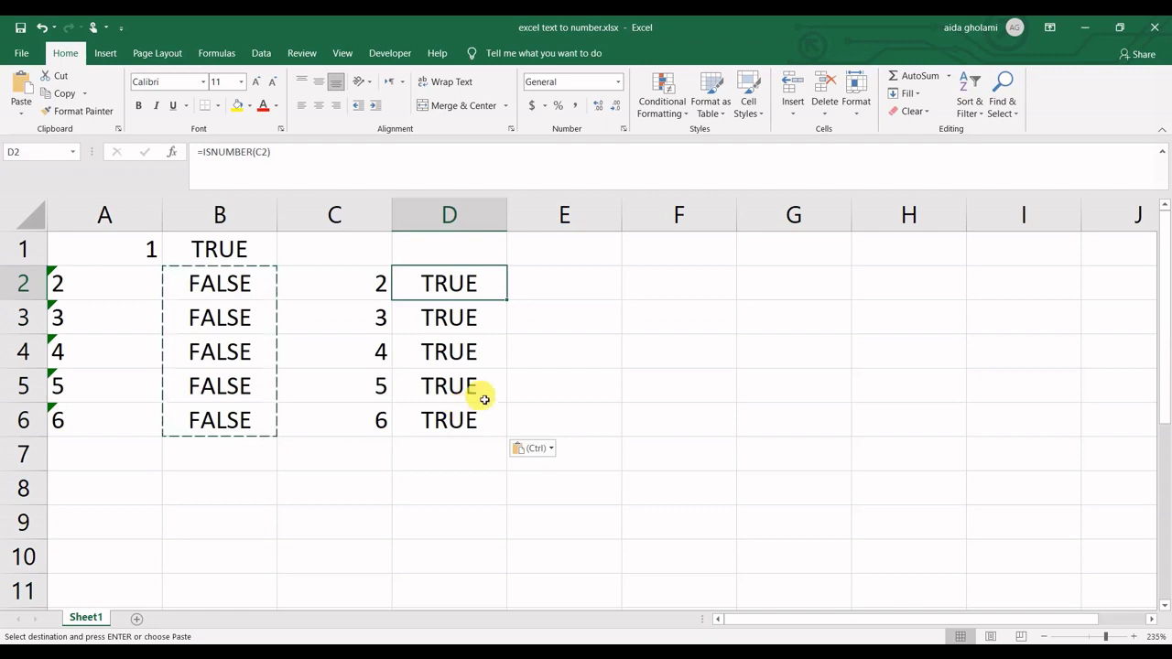
{"action": "left_click", "coordinate": [478, 387]}
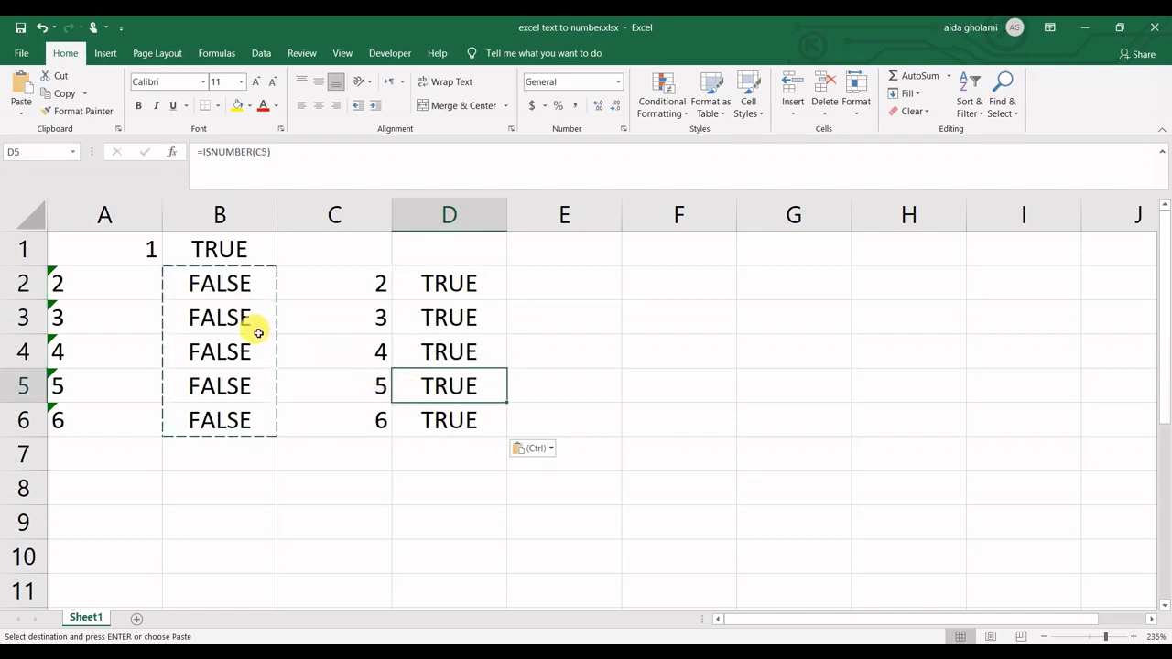
{"action": "left_click", "coordinate": [159, 280]}
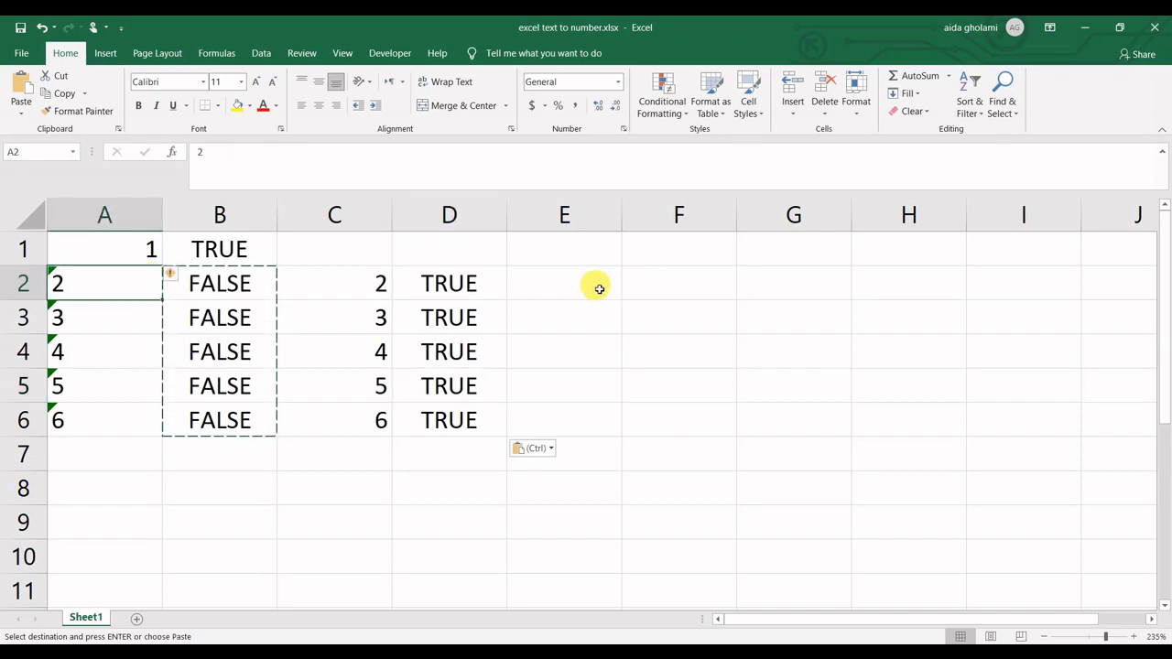
Copy the blank cells E2:E6 and select the text numbers in A2:A6
{"action": "left_click_drag", "start_coordinate": [599, 285], "coordinate": [598, 416]}
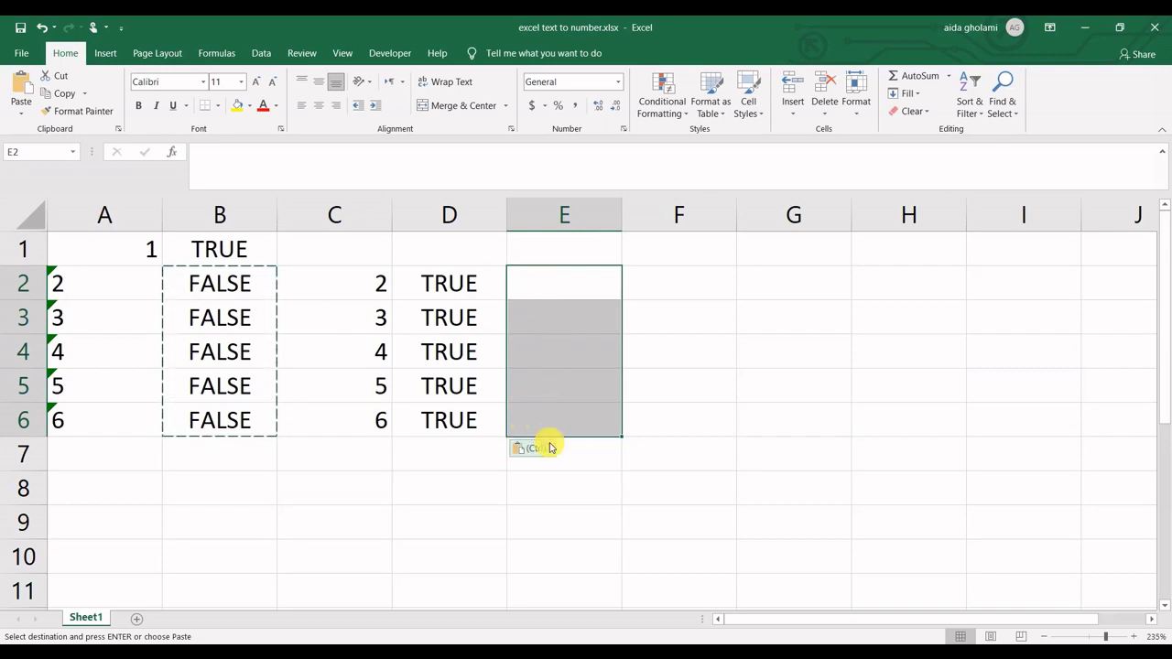
{"action": "key", "text": "ctrl+c"}
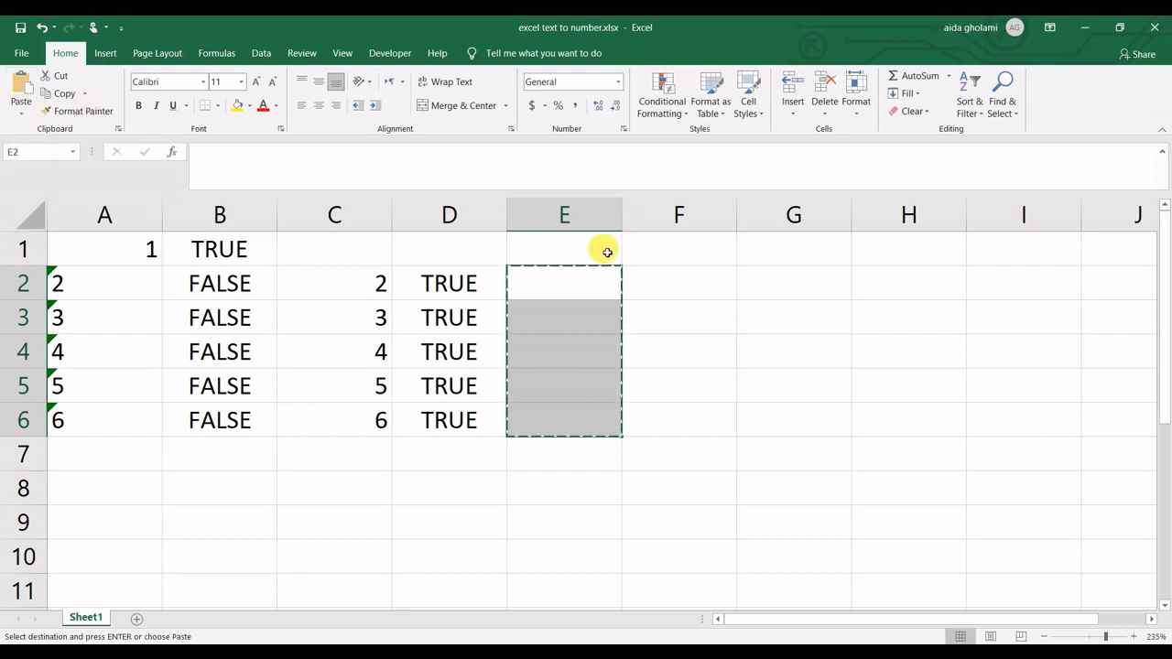
{"action": "left_click_drag", "start_coordinate": [121, 279], "coordinate": [120, 428]}
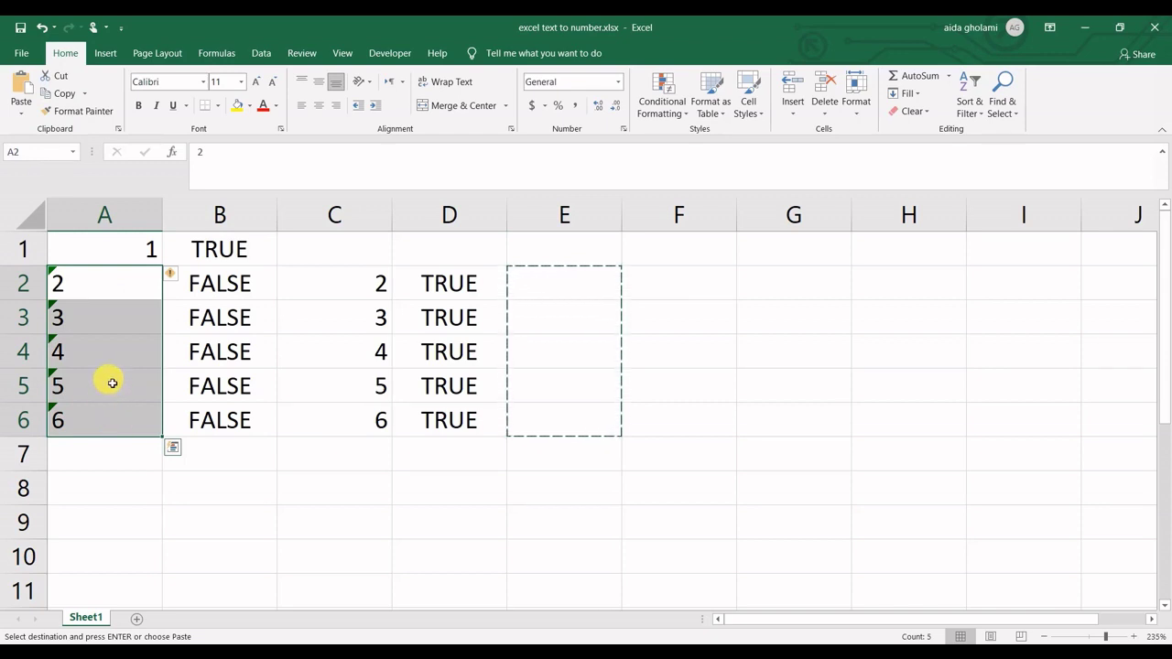
Paste Special the blanks onto A2:A6 using the Add operation
{"action": "left_click", "coordinate": [23, 113]}
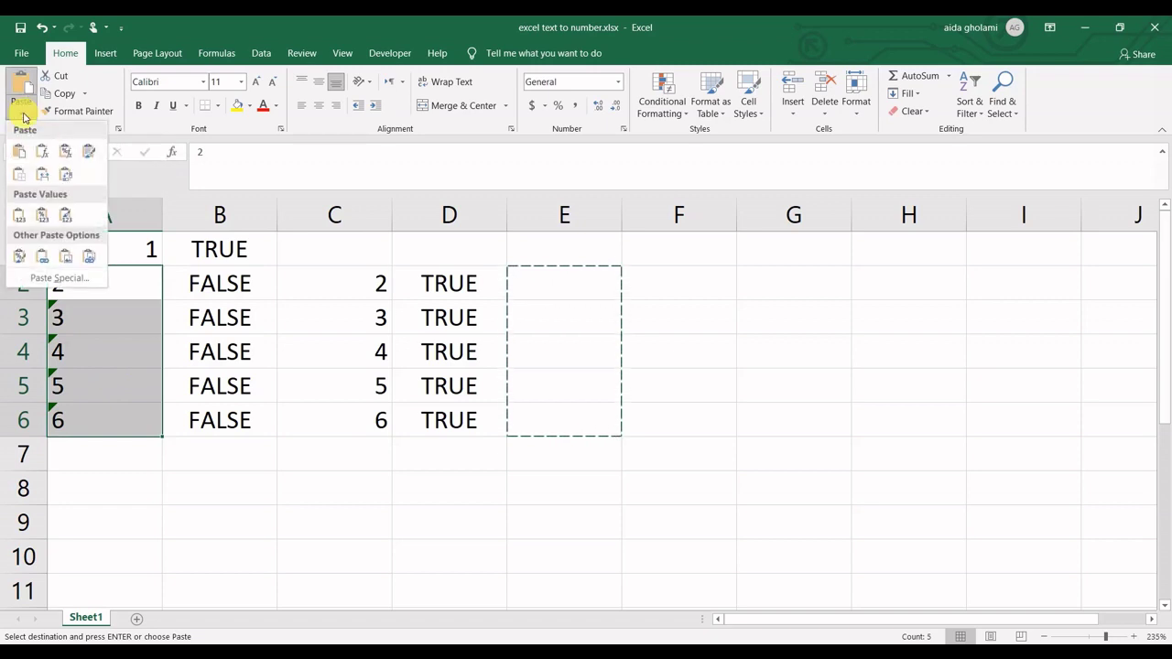
{"action": "left_click", "coordinate": [60, 278]}
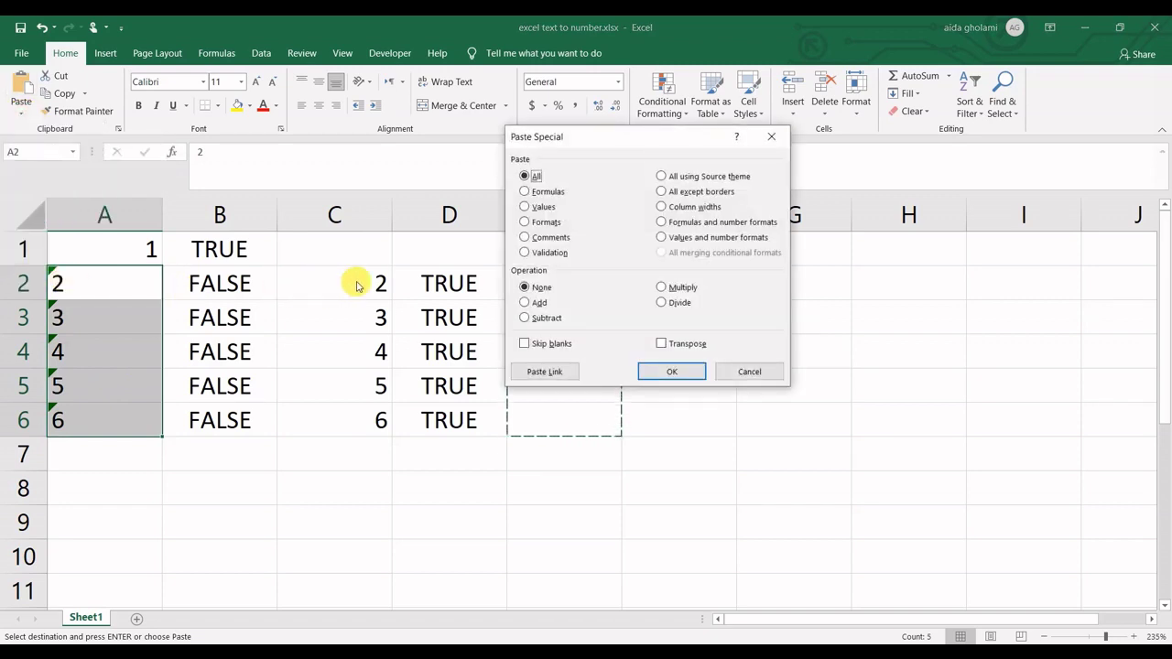
{"action": "left_click", "coordinate": [536, 302]}
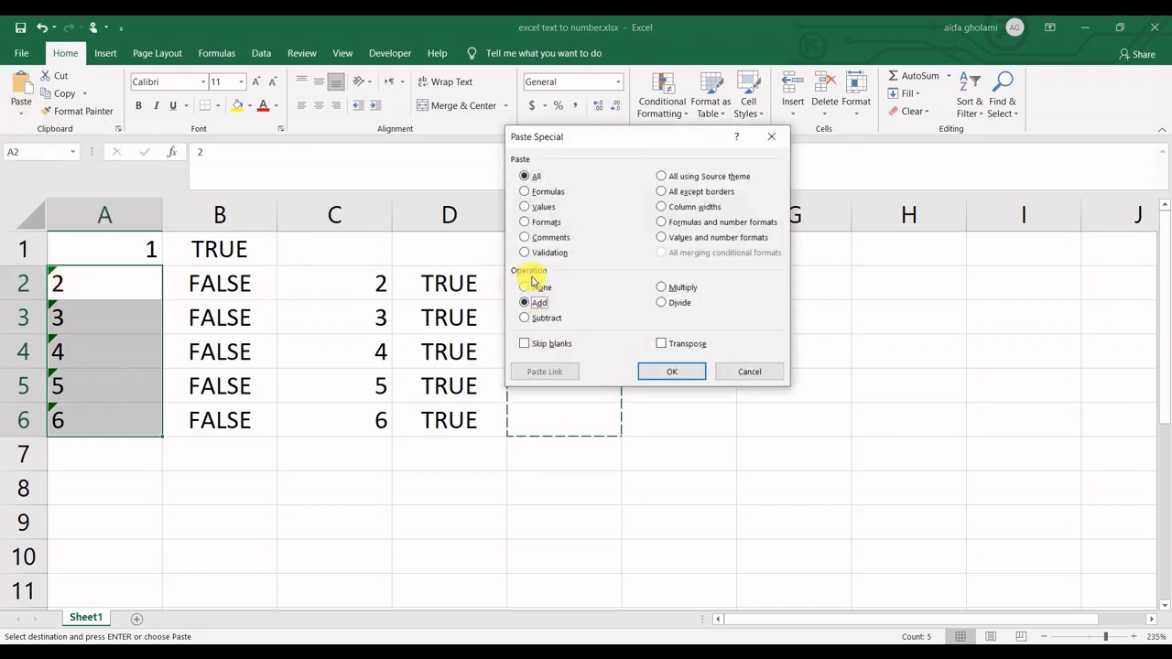
{"action": "left_click", "coordinate": [651, 373]}
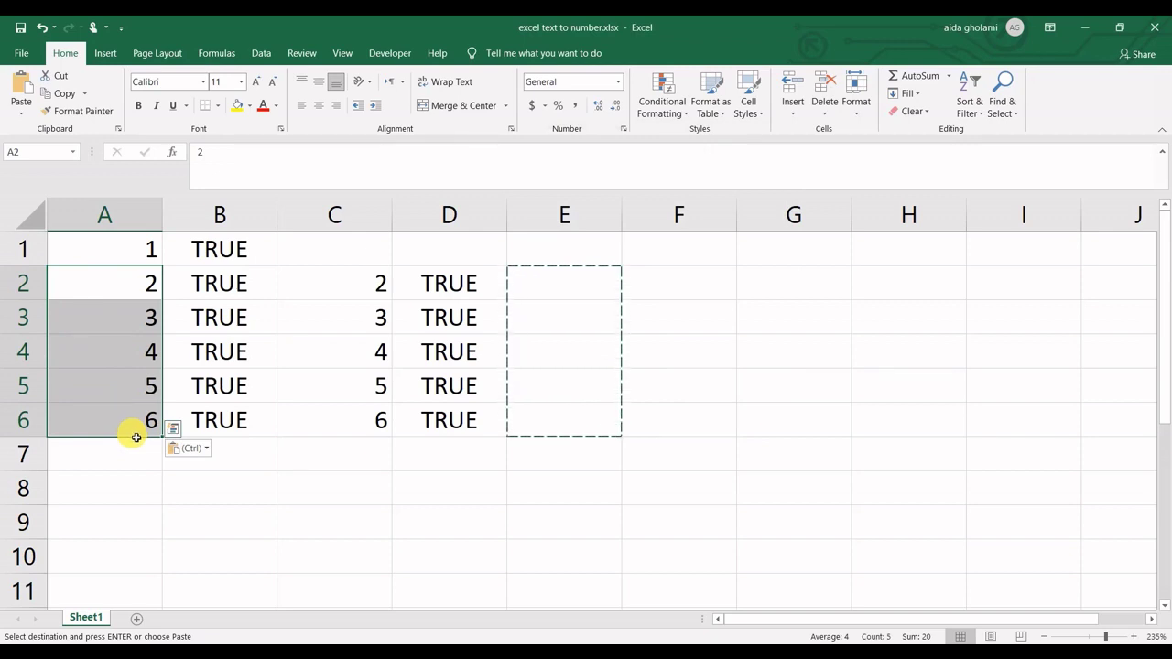
{"action": "left_click", "coordinate": [234, 285]}
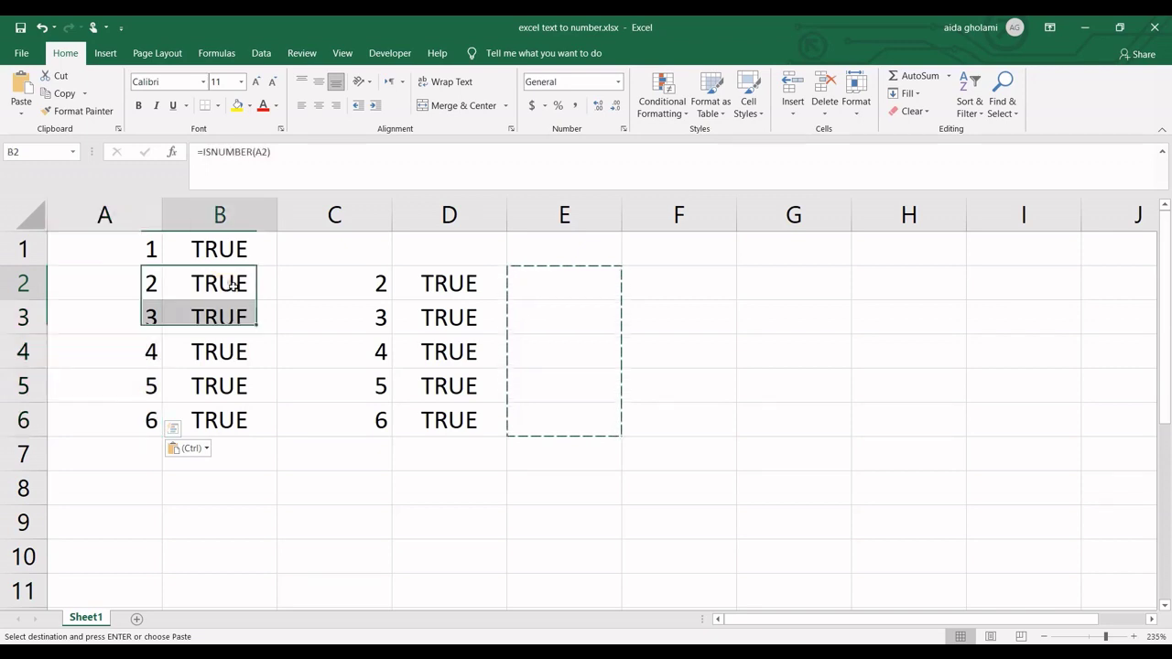